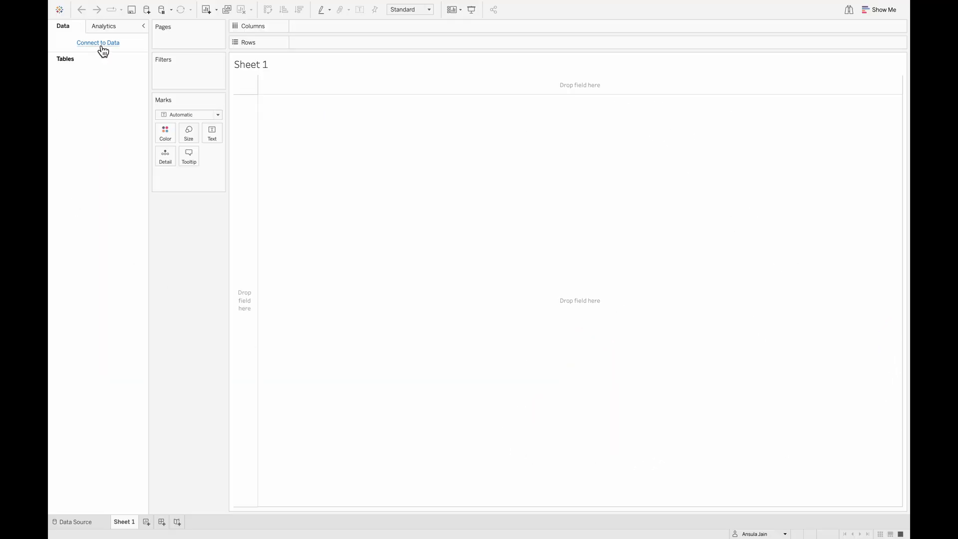
# Connect to Sample - Superstore and place Product's Sub-Category on Text, showing 17 names.
pyautogui.click(101, 44)
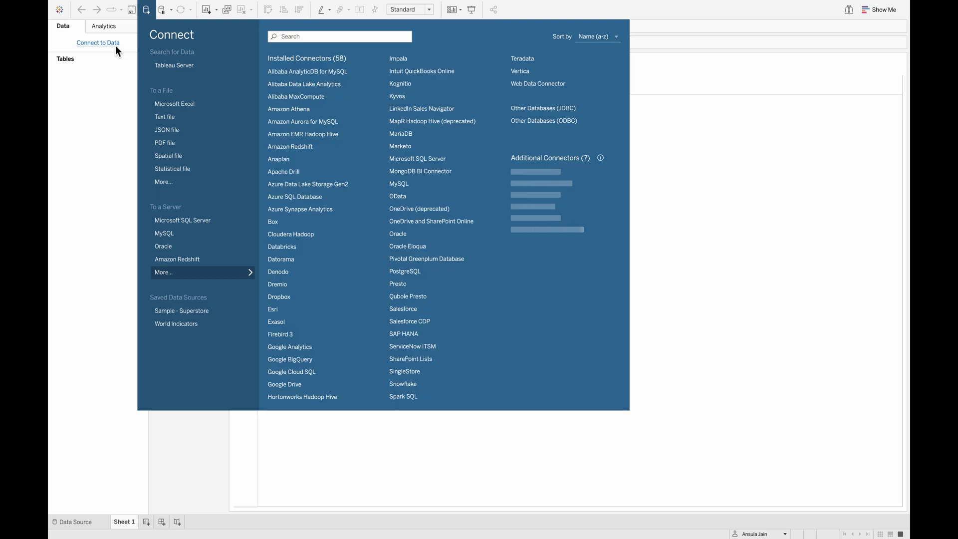
pyautogui.click(184, 313)
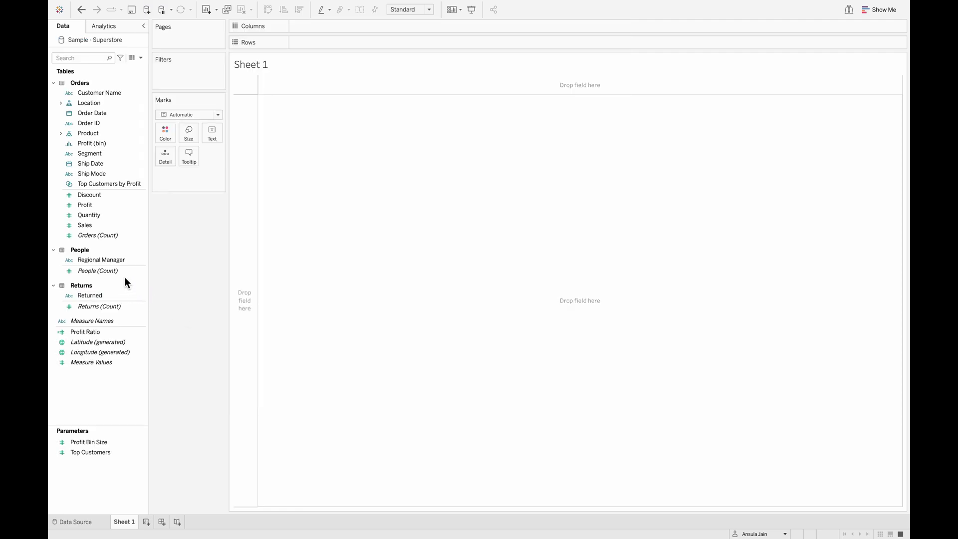
pyautogui.click(60, 133)
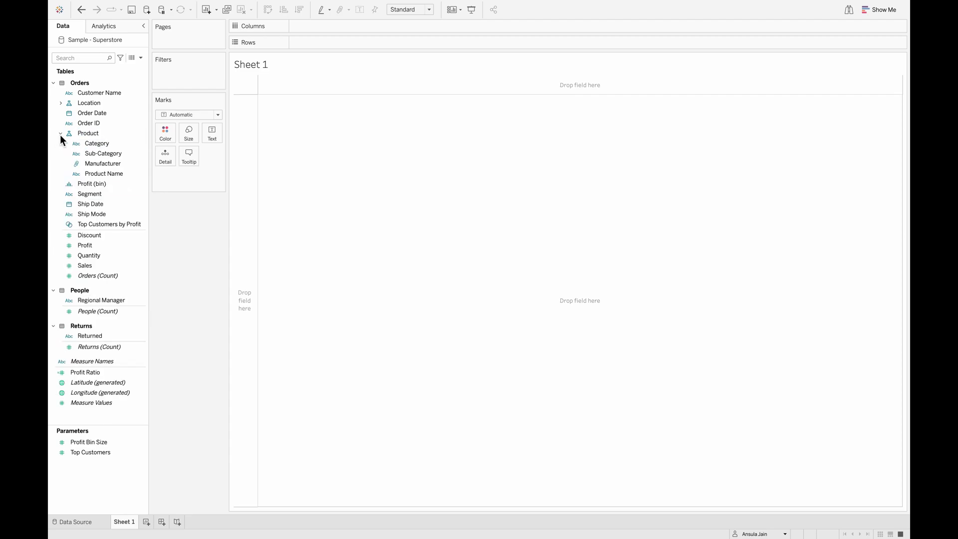
pyautogui.click(119, 145)
pyautogui.click(122, 152)
pyautogui.moveTo(121, 152); pyautogui.dragTo(210, 150)
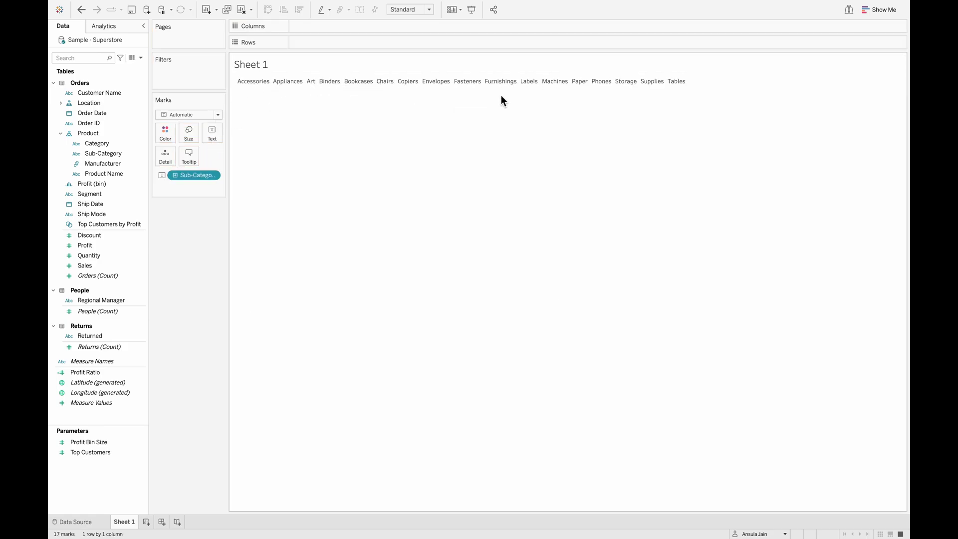
pyautogui.click(84, 246)
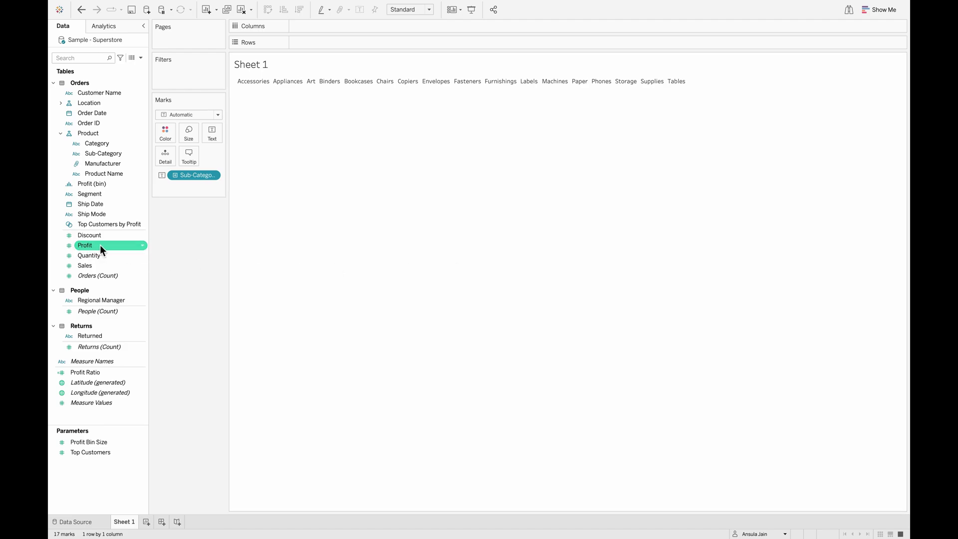
# Size, label and colour the 17 sub-category marks by SUM(Sales).
pyautogui.moveTo(98, 268); pyautogui.dragTo(184, 136)
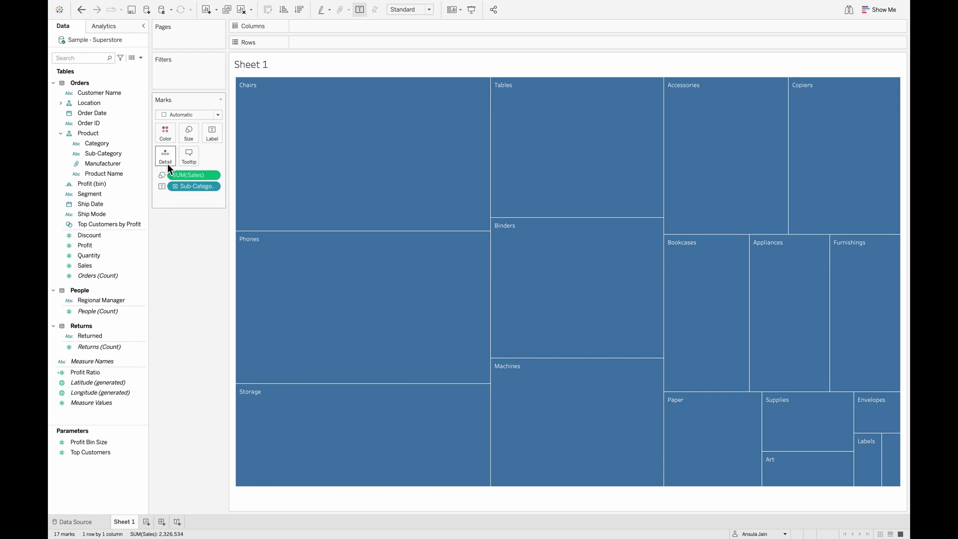
pyautogui.moveTo(181, 173); pyautogui.dragTo(214, 135)
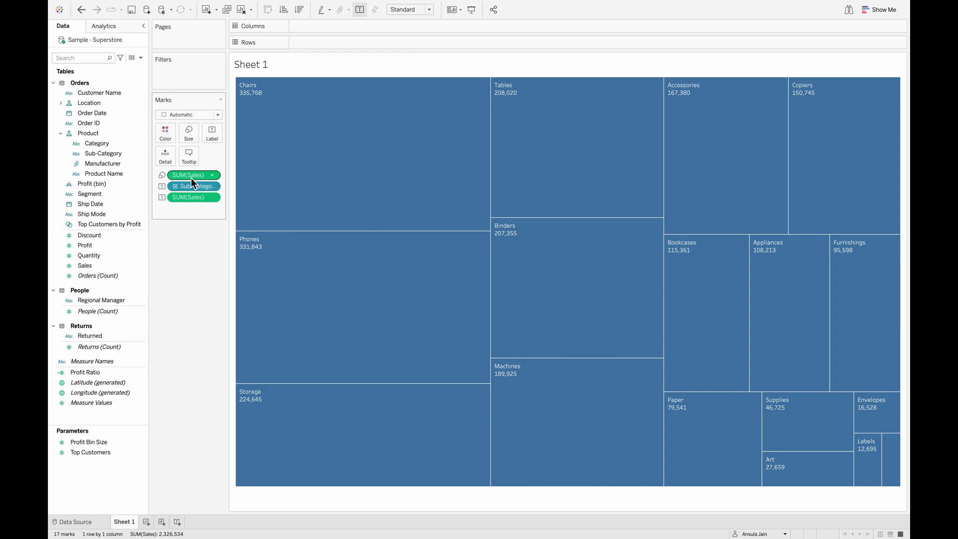
pyautogui.moveTo(191, 178); pyautogui.dragTo(167, 142)
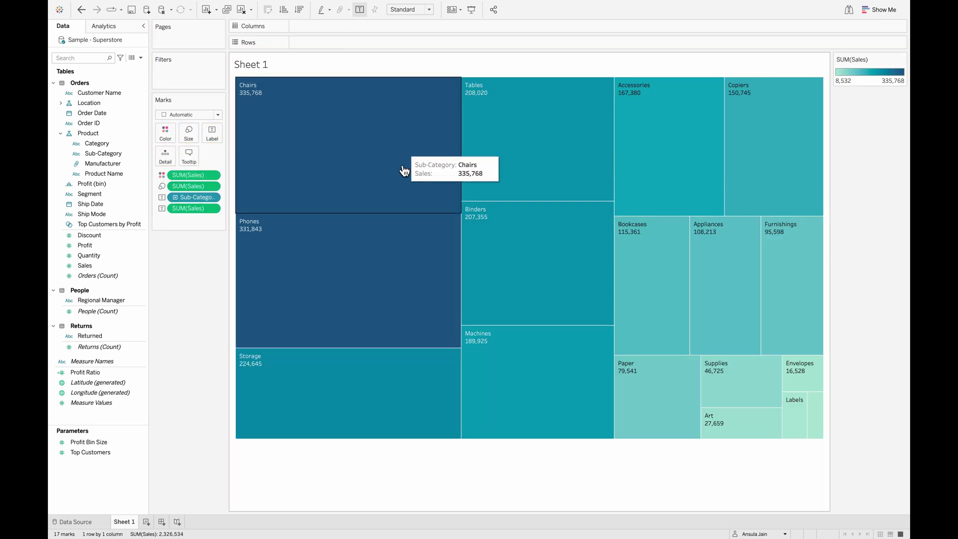
# Fit the view to Entire View and change the mark type to Text.
pyautogui.click(410, 12)
pyautogui.click(412, 42)
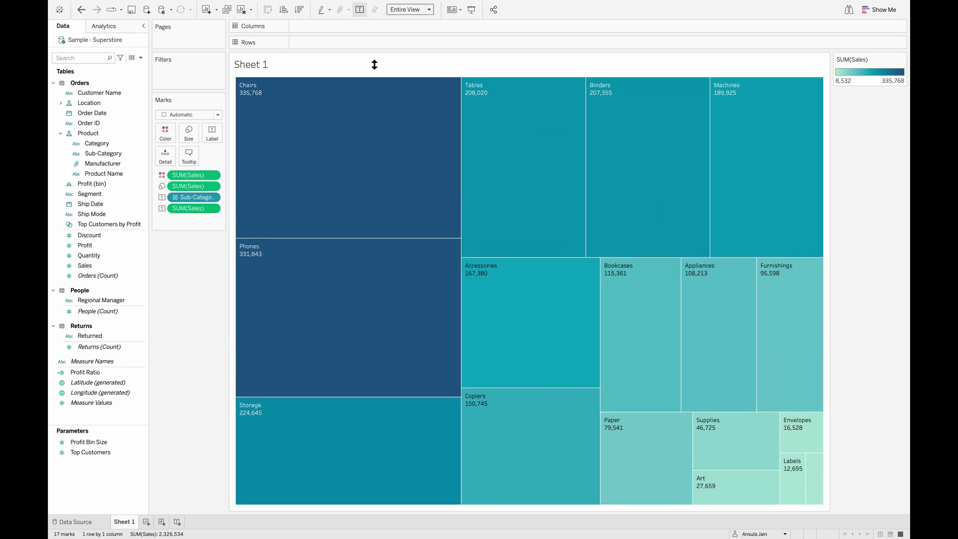
pyautogui.click(192, 115)
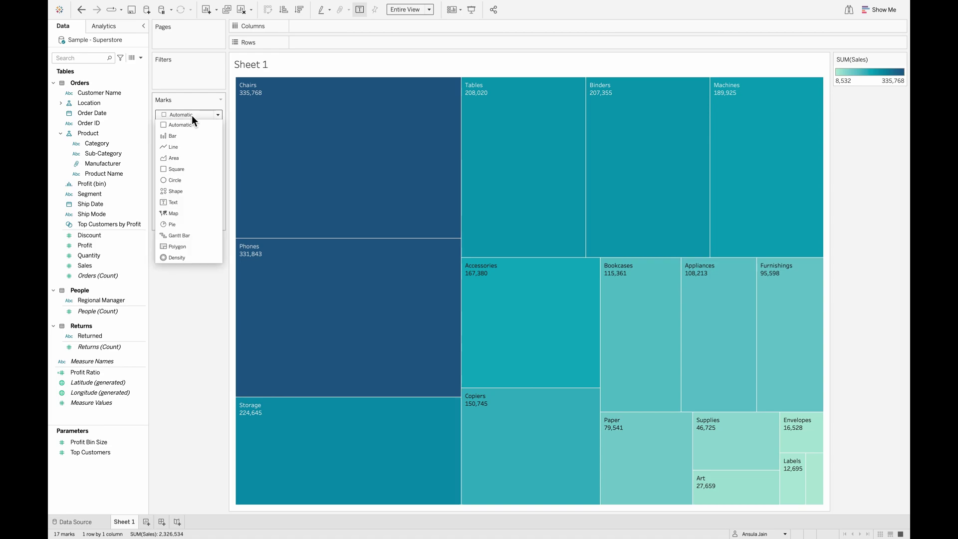
pyautogui.click(169, 202)
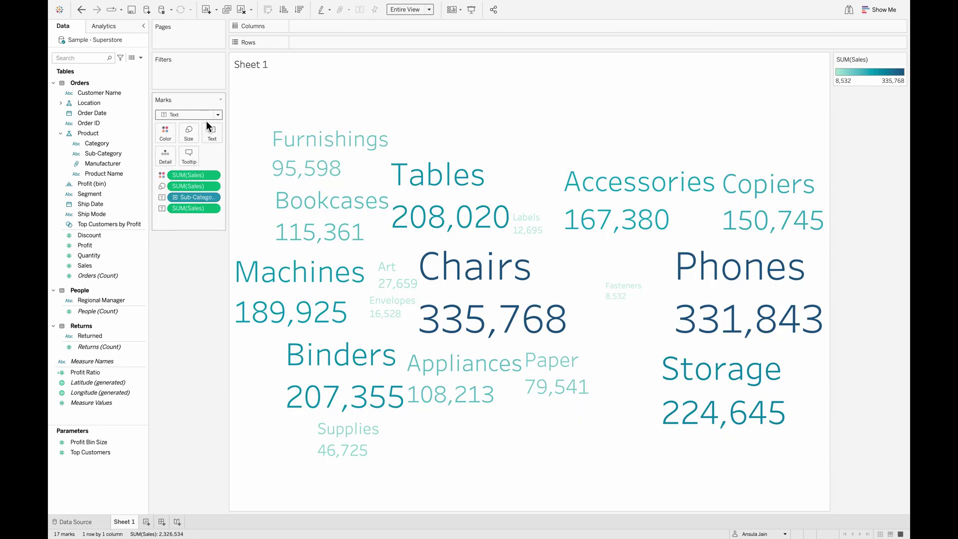
# Remove <SUM(Sales)> from the label so only sub-category names show.
pyautogui.click(213, 133)
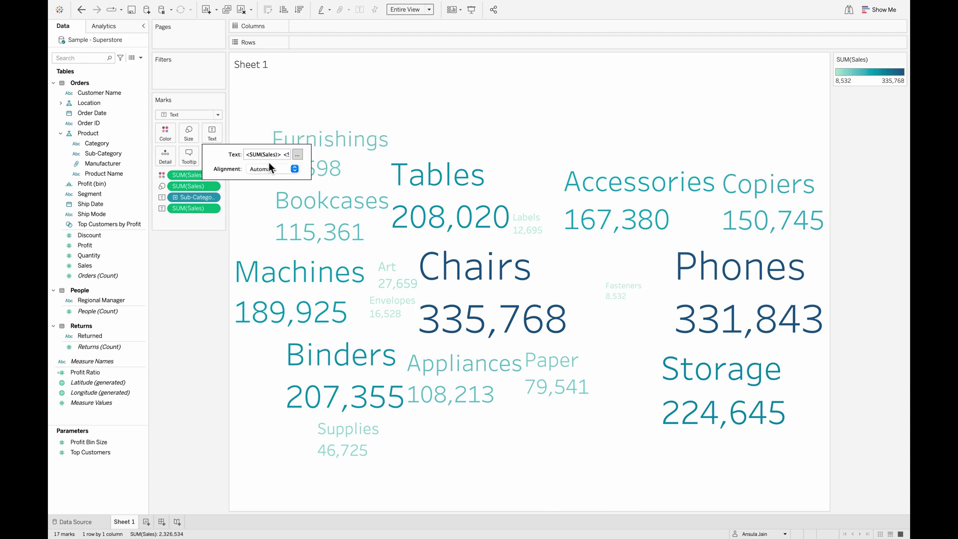
pyautogui.click(297, 155)
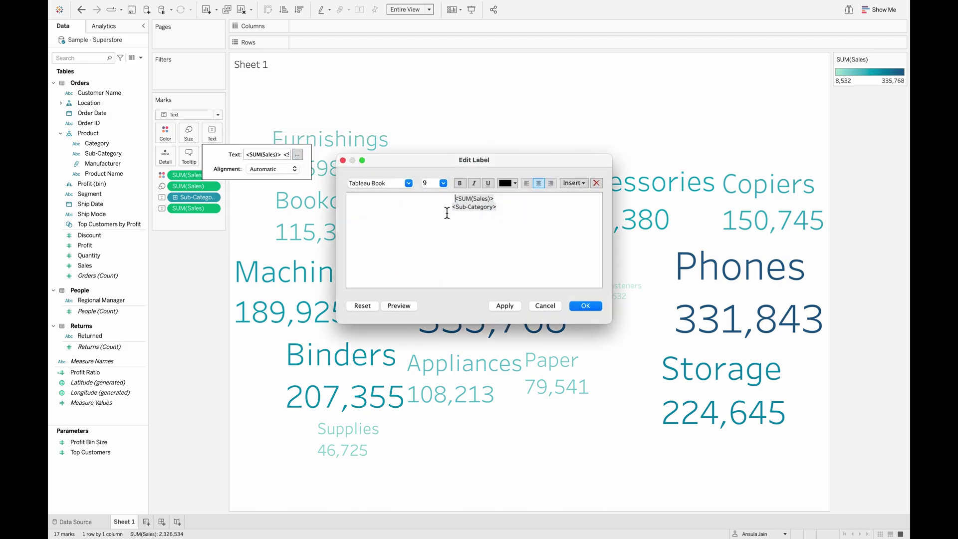
pyautogui.moveTo(451, 199); pyautogui.dragTo(524, 199)
pyautogui.press('BackSpace')
pyautogui.press('Delete')
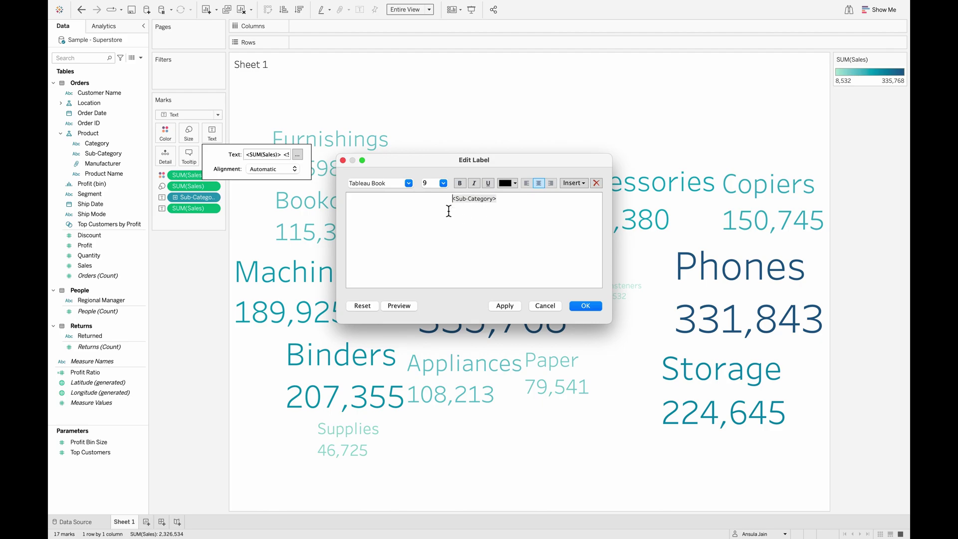
pyautogui.click(502, 305)
# Confirm the label edit, then set Sheet 1's worksheet shading to black.
pyautogui.click(574, 304)
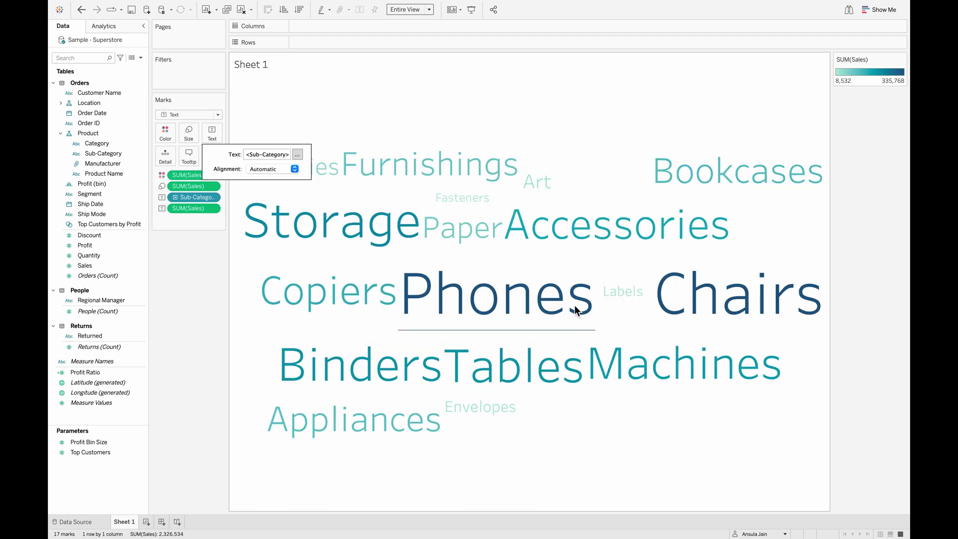
pyautogui.click(231, 337)
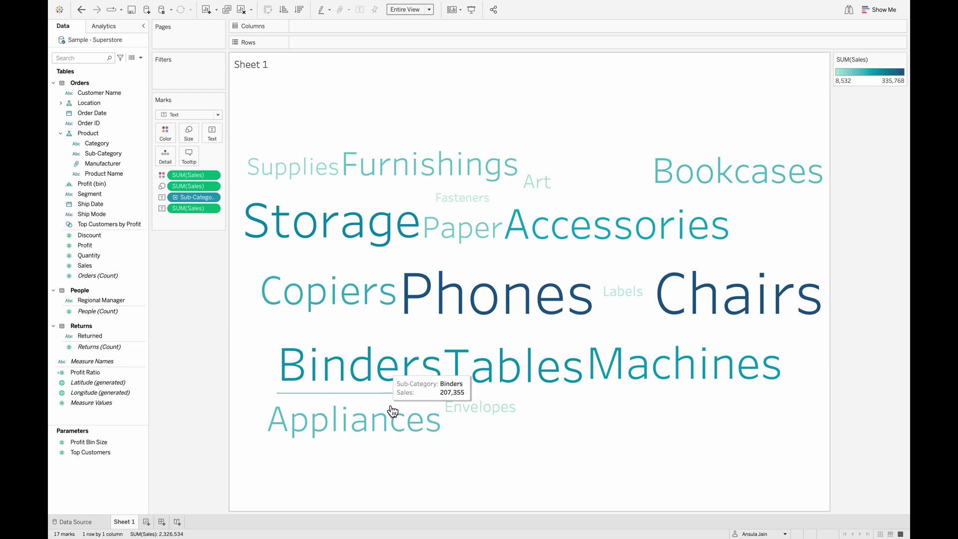
pyautogui.rightClick(295, 107)
pyautogui.click(314, 153)
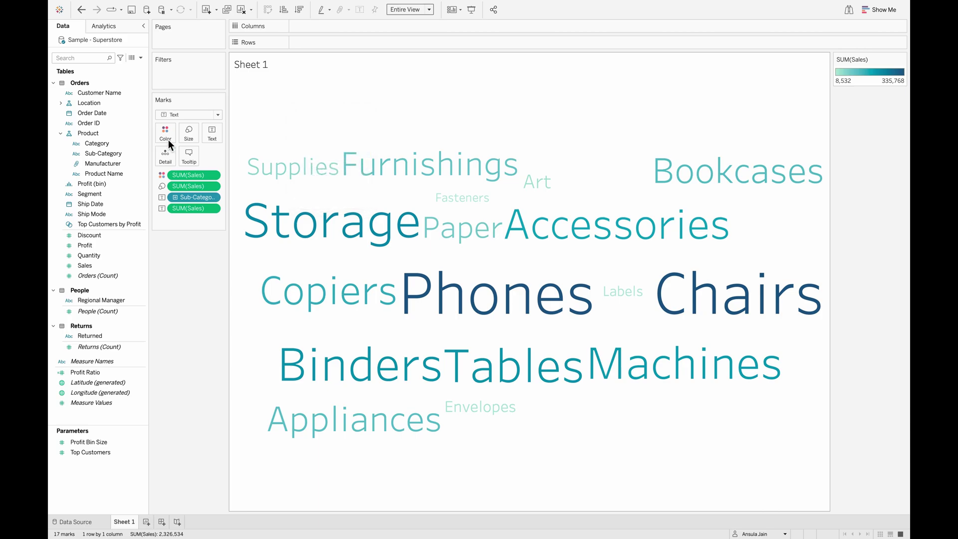
pyautogui.click(84, 43)
pyautogui.click(114, 88)
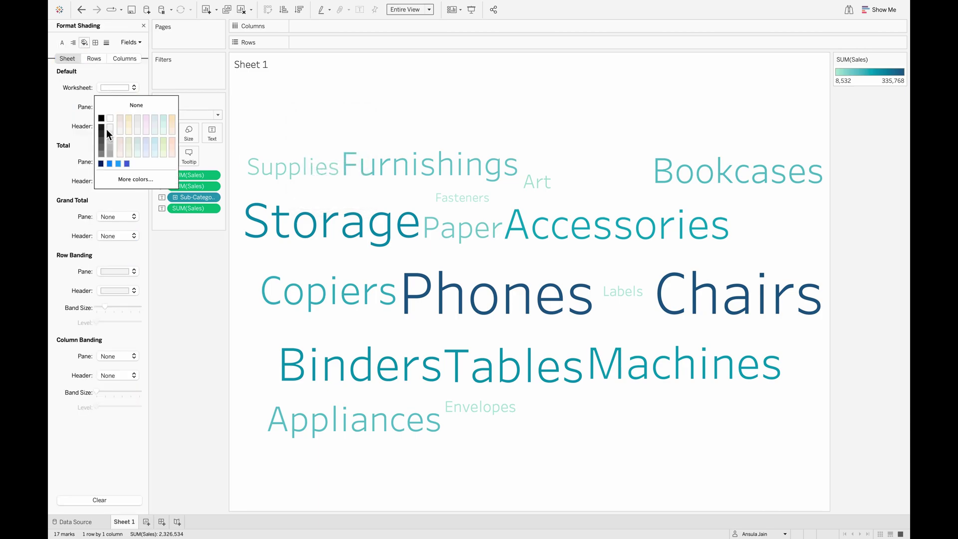
pyautogui.click(101, 119)
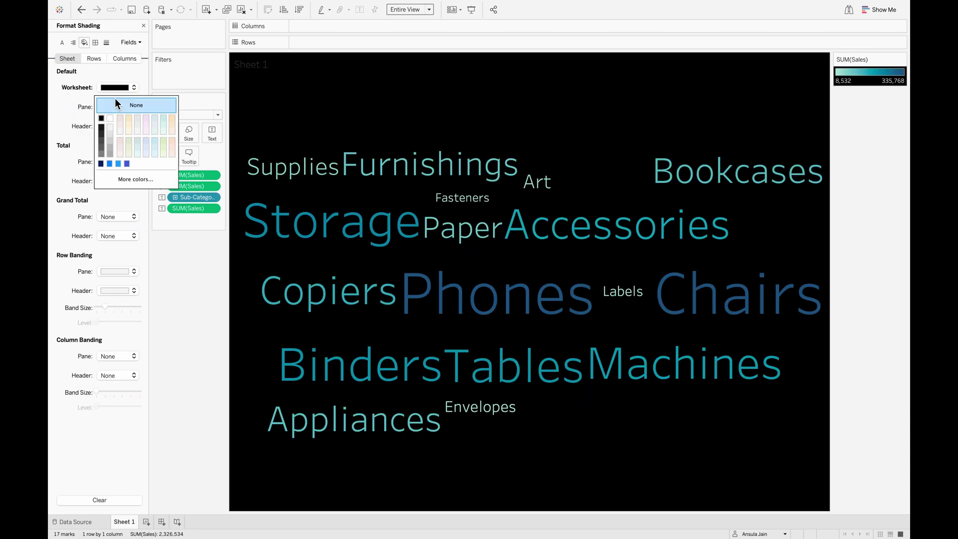
pyautogui.click(177, 290)
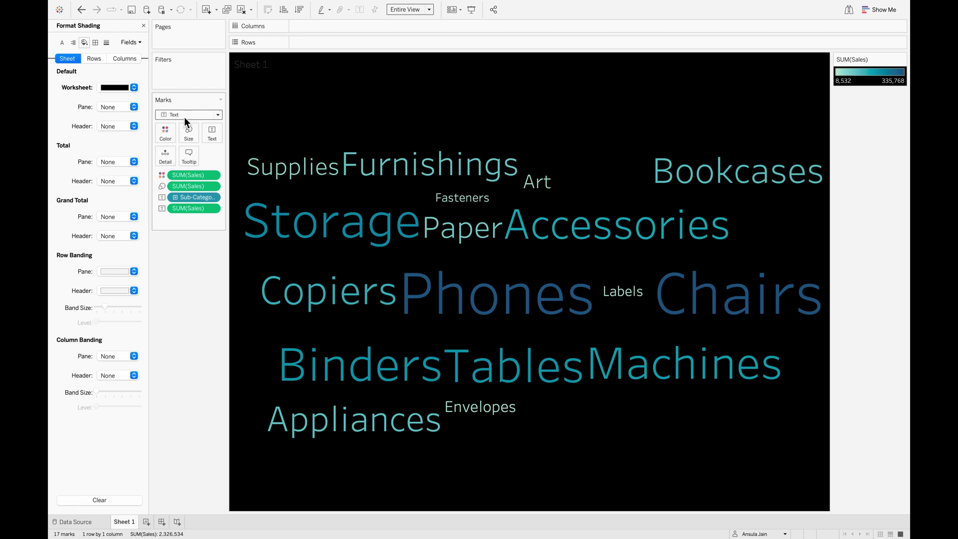
# Format the Sub-Category label as Tableau Bold at size 18.
pyautogui.click(214, 134)
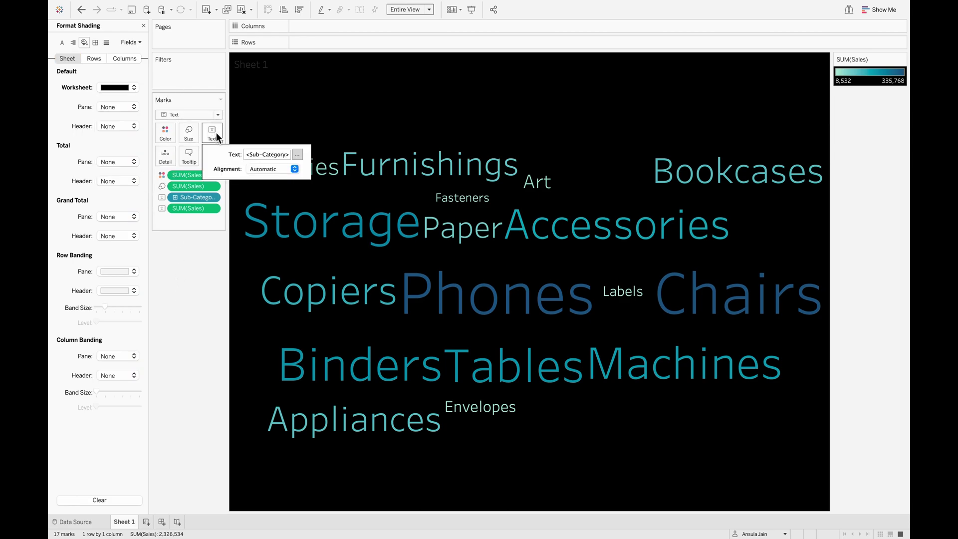
pyautogui.click(297, 154)
pyautogui.moveTo(515, 208); pyautogui.dragTo(377, 196)
pyautogui.click(408, 183)
pyautogui.click(384, 235)
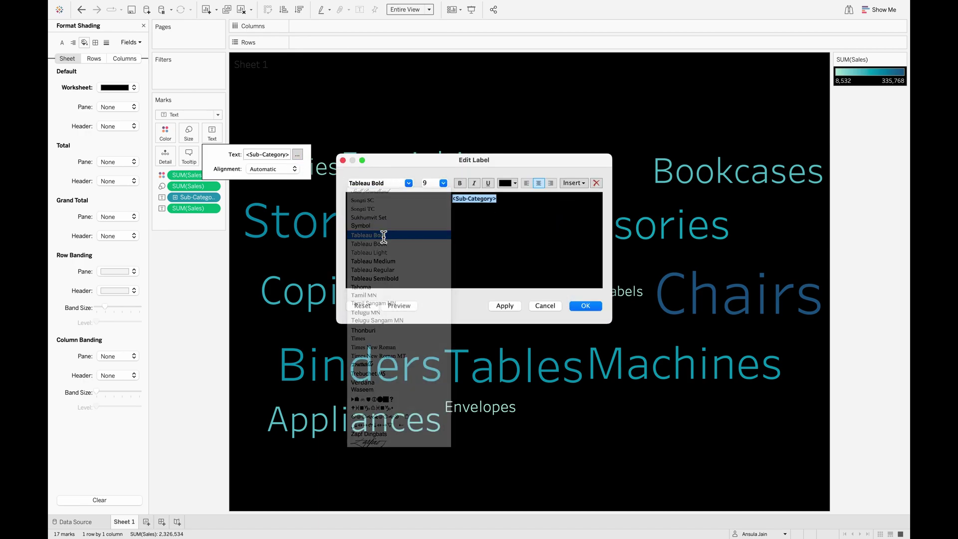
pyautogui.click(443, 184)
pyautogui.click(429, 250)
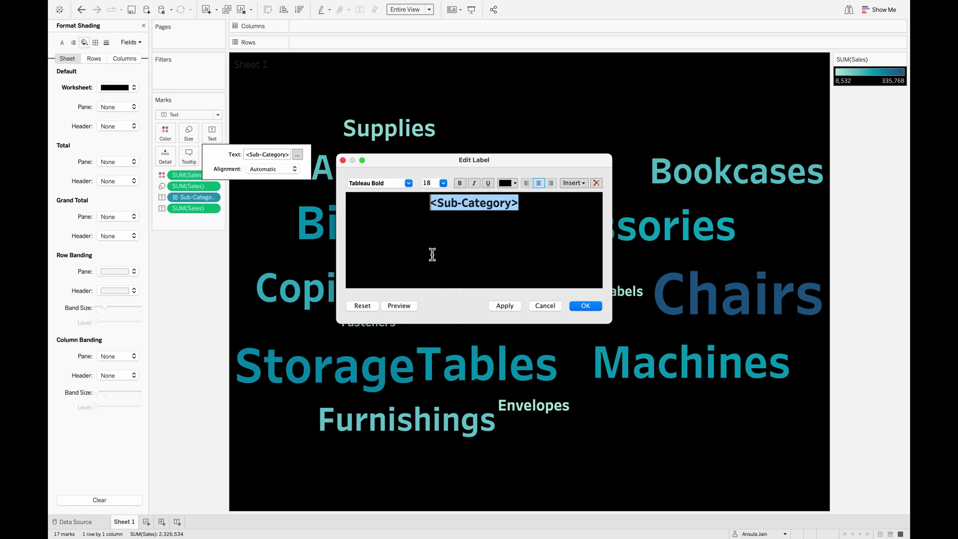
pyautogui.click(505, 306)
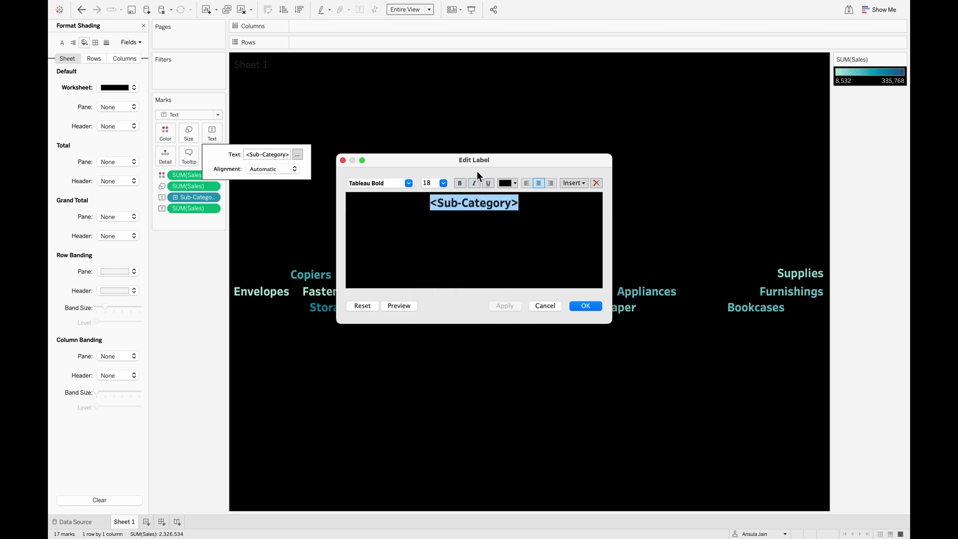
# Enlarge the bold label text to size 26 and confirm.
pyautogui.moveTo(481, 160); pyautogui.dragTo(328, 263)
pyautogui.click(289, 286)
pyautogui.click(281, 389)
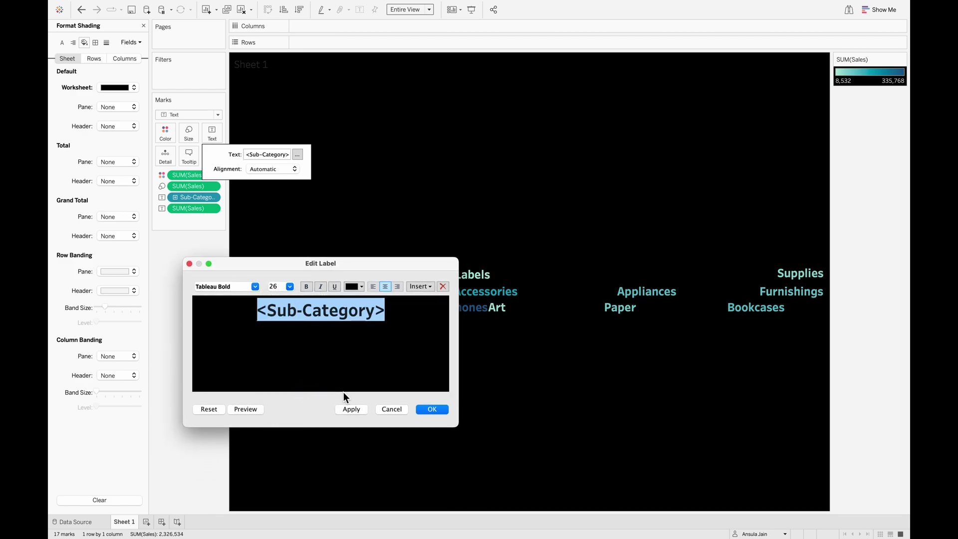
pyautogui.click(352, 412)
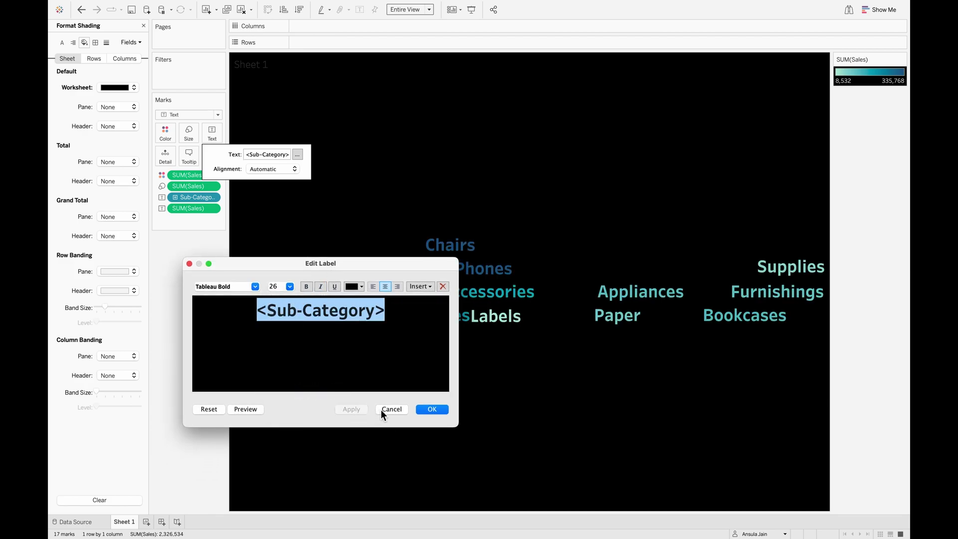
pyautogui.click(433, 409)
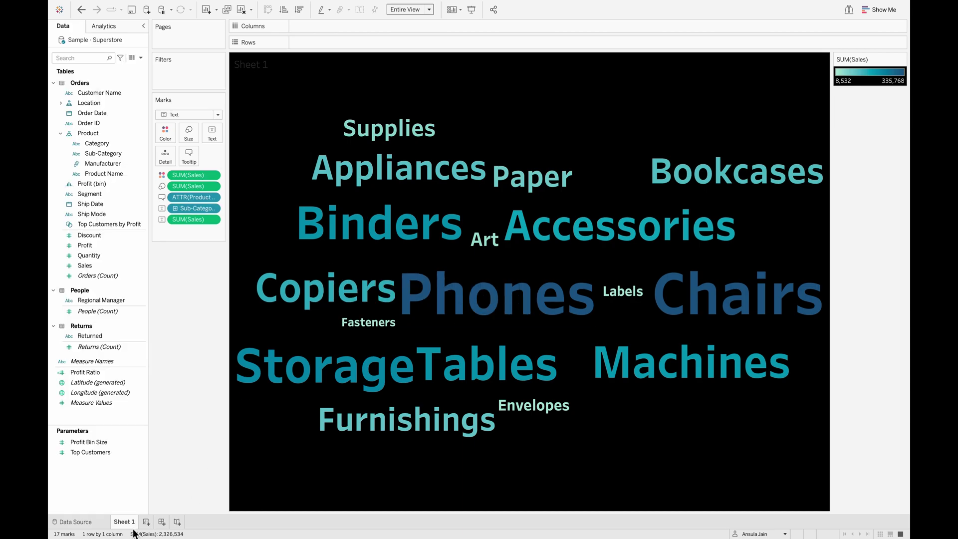
# Create Sheet 2 listing all 1849 Product Name members in Rows.
pyautogui.click(147, 522)
pyautogui.click(97, 173)
pyautogui.moveTo(97, 173); pyautogui.dragTo(310, 38)
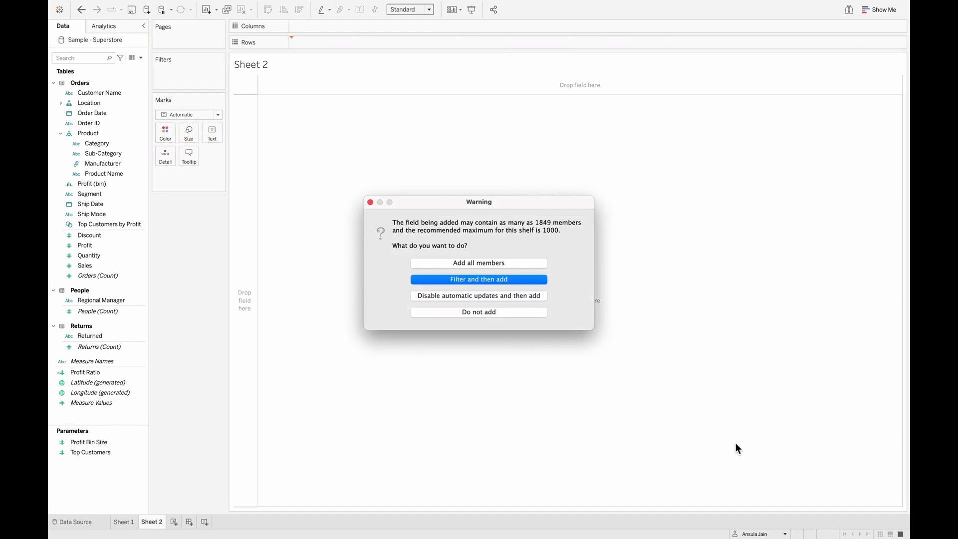
pyautogui.click(490, 265)
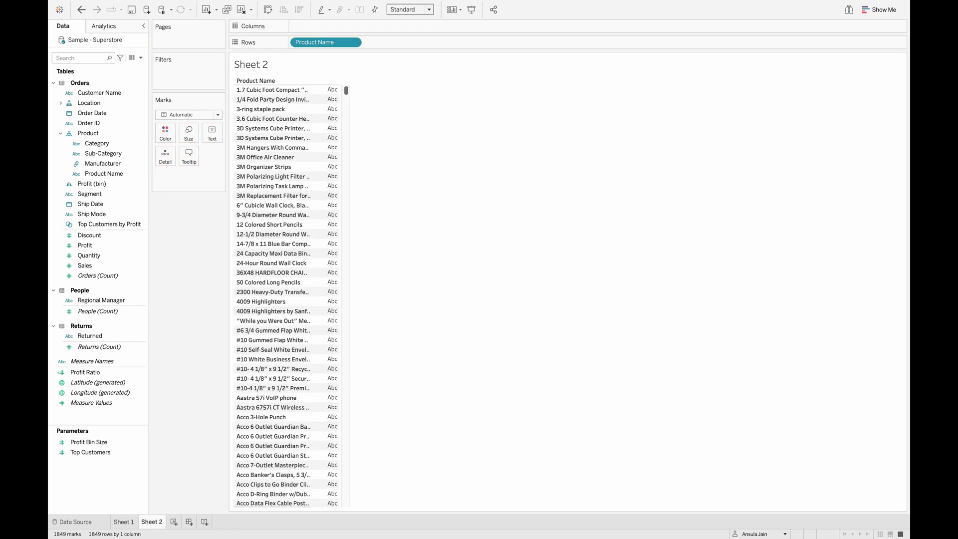
# On Sheet 1, clear all existing text from the word cloud's tooltip.
pyautogui.click(131, 523)
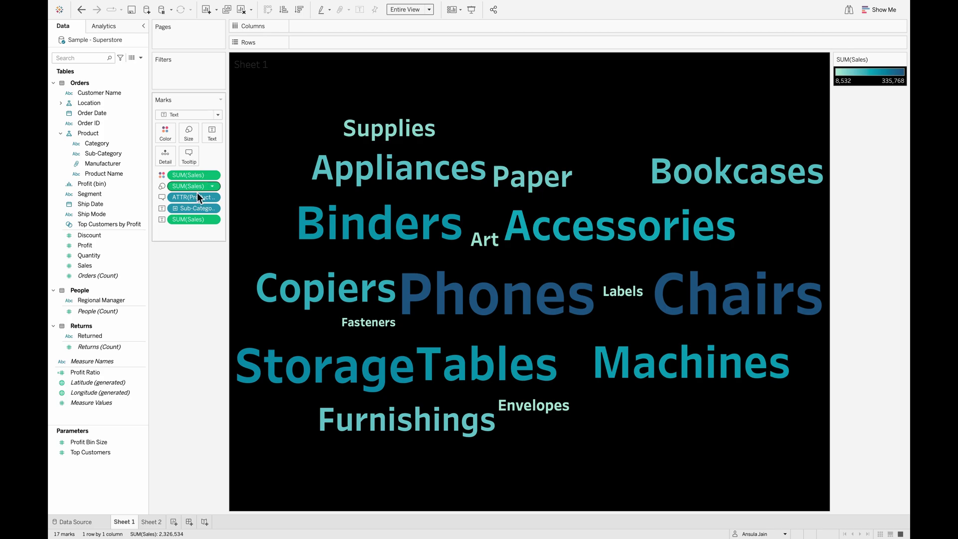
pyautogui.click(188, 154)
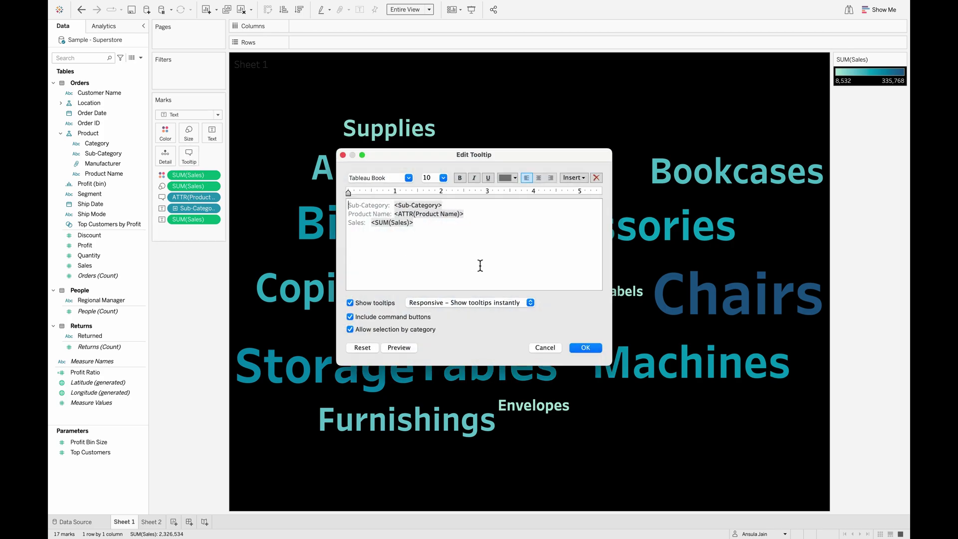
pyautogui.moveTo(479, 222); pyautogui.dragTo(341, 214)
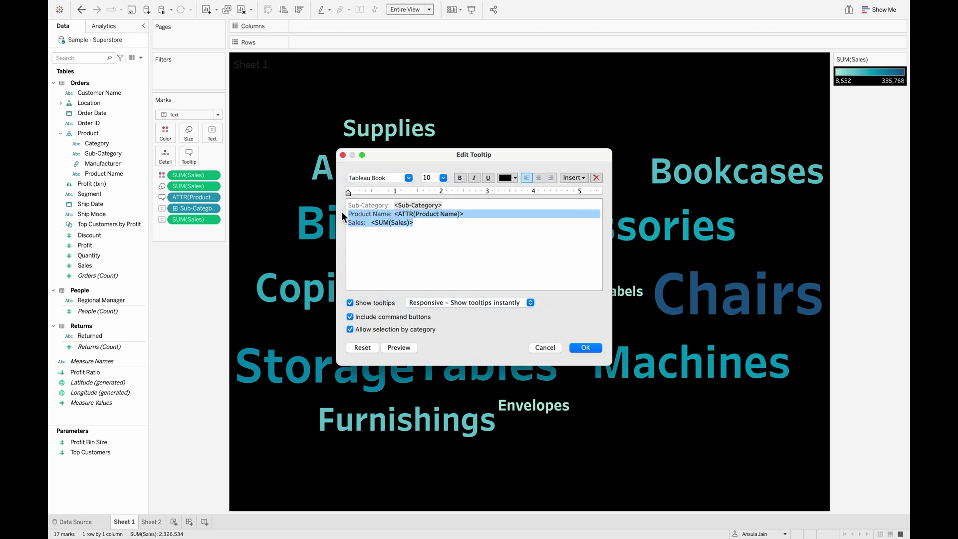
pyautogui.press('BackSpace')
pyautogui.press('BackSpace')
pyautogui.press('BackSpace')
pyautogui.press('BackSpace')
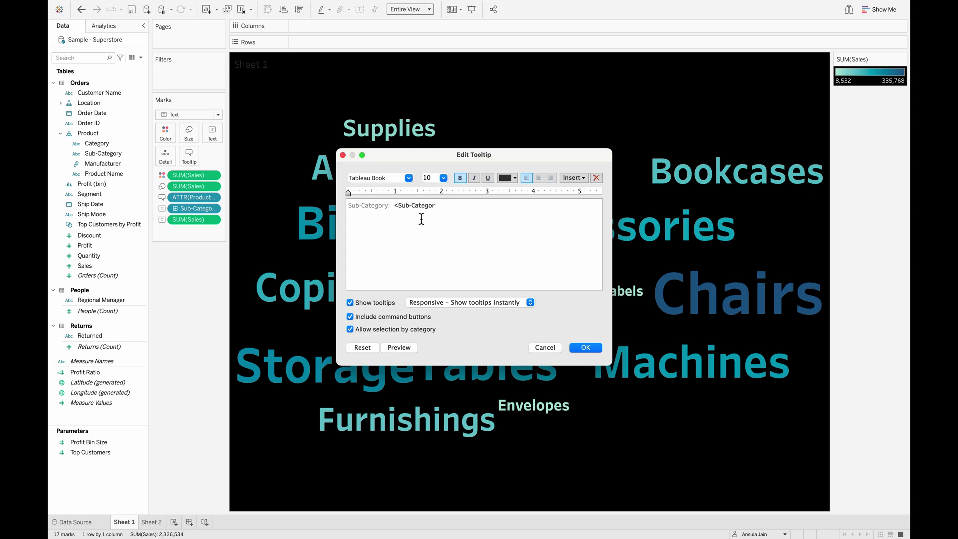
pyautogui.press('super+a')
pyautogui.press('BackSpace')
# Insert Sheet 2 into the tooltip so each word lists its product names.
pyautogui.click(574, 178)
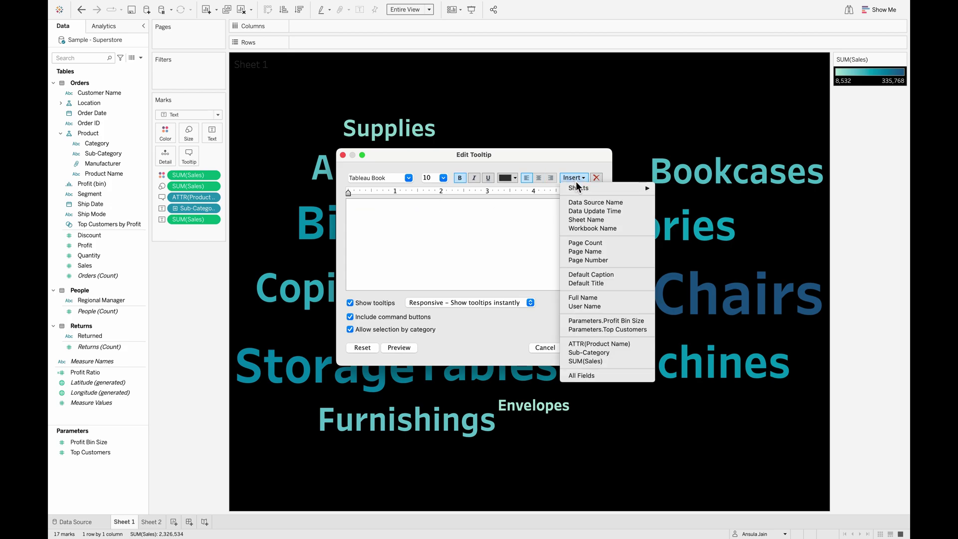
pyautogui.moveTo(598, 187)
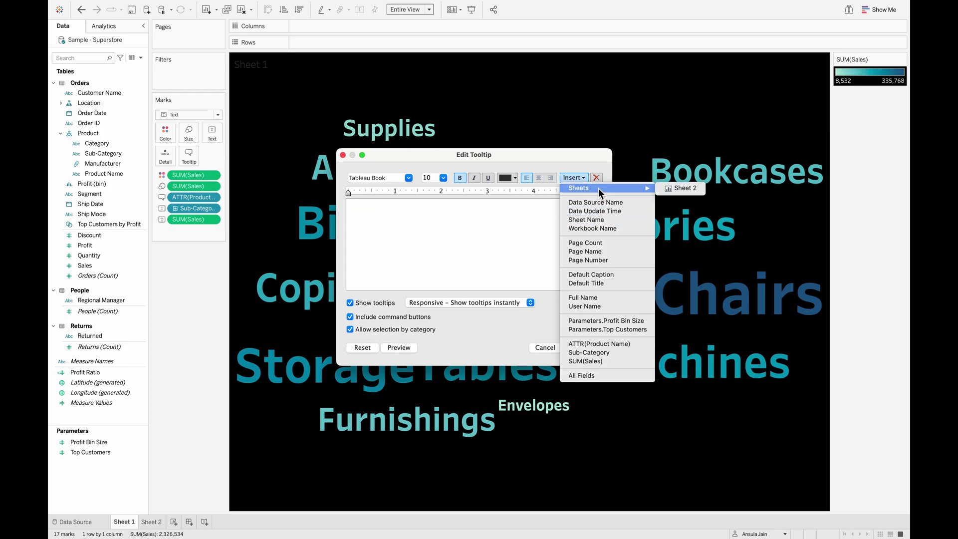
pyautogui.click(684, 189)
pyautogui.click(589, 348)
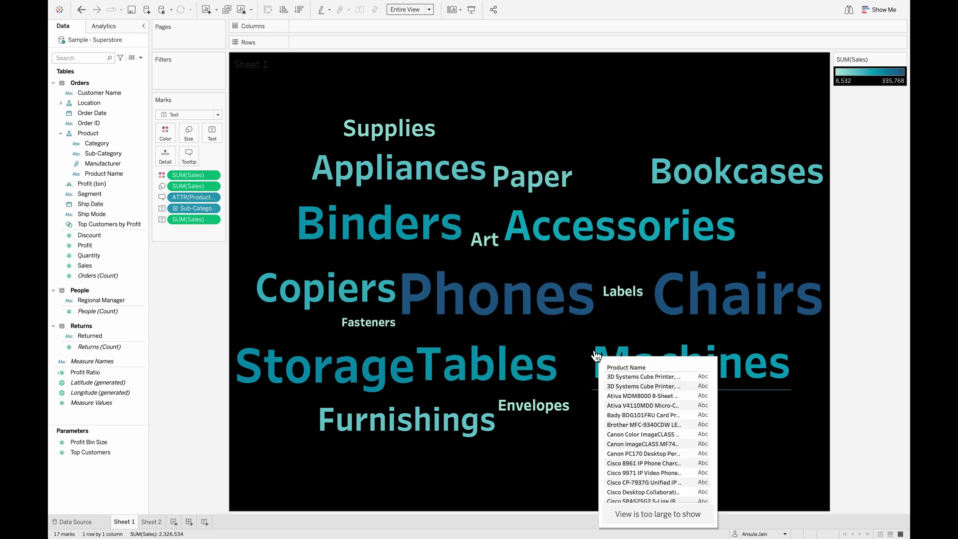
pyautogui.moveTo(542, 312)
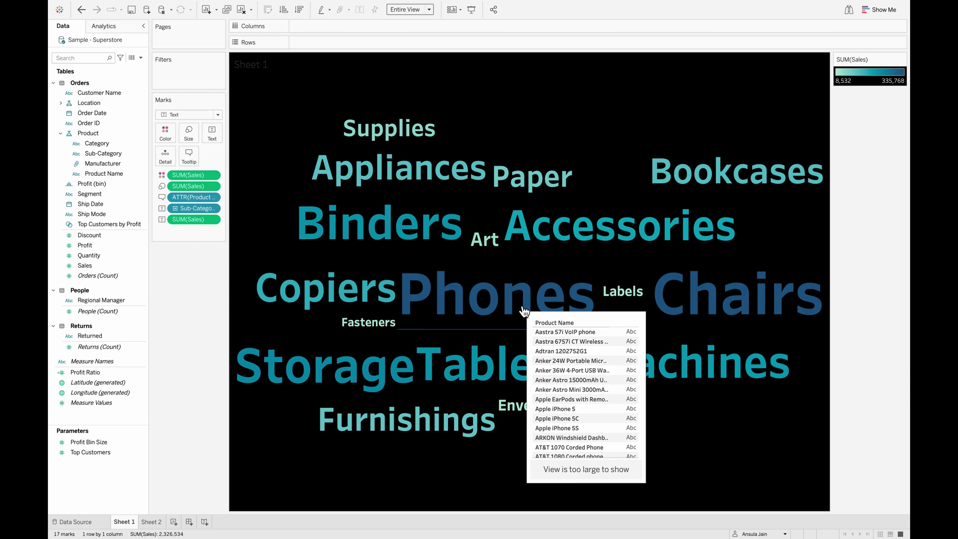
pyautogui.moveTo(372, 304)
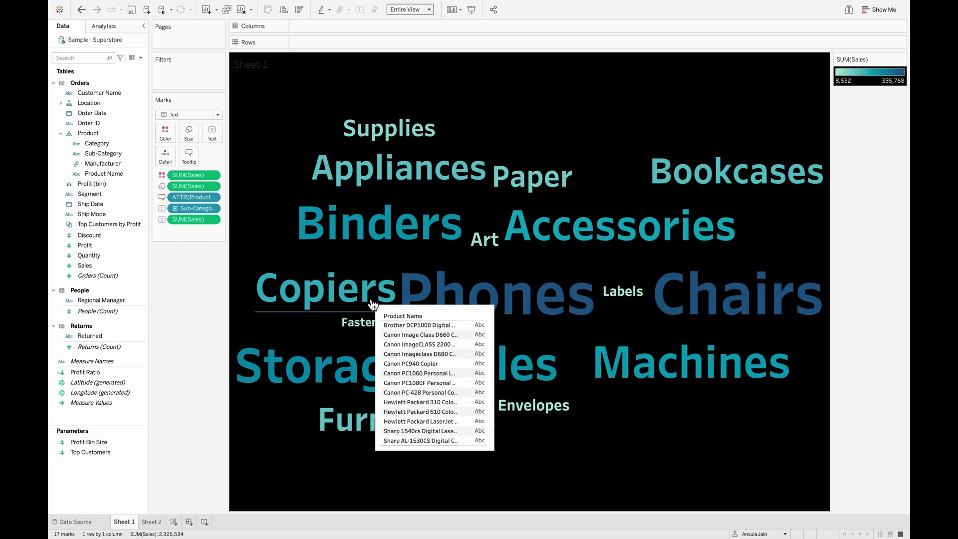
pyautogui.moveTo(377, 243)
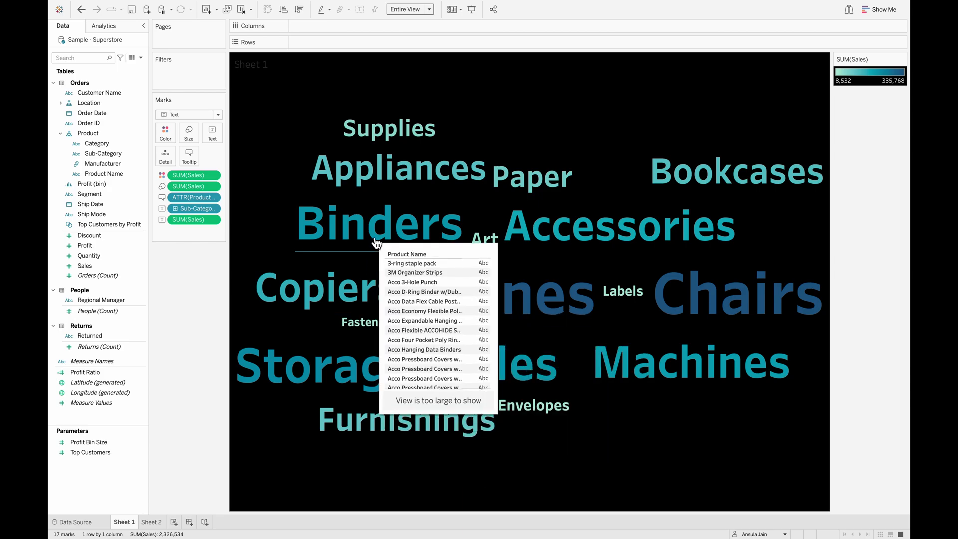
pyautogui.moveTo(376, 184)
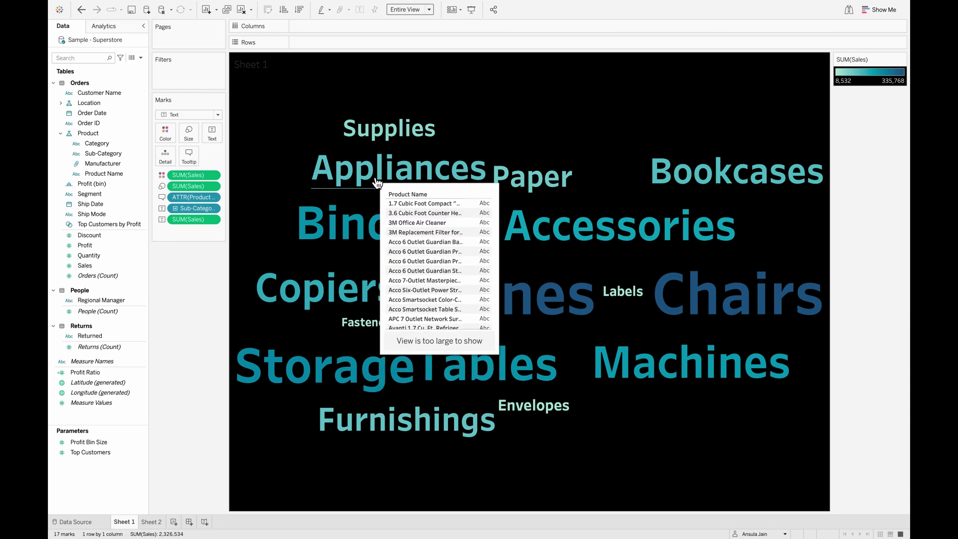
# Put Sales on Sheet 2's Columns, sort descending, and return to Sheet 1.
pyautogui.click(152, 522)
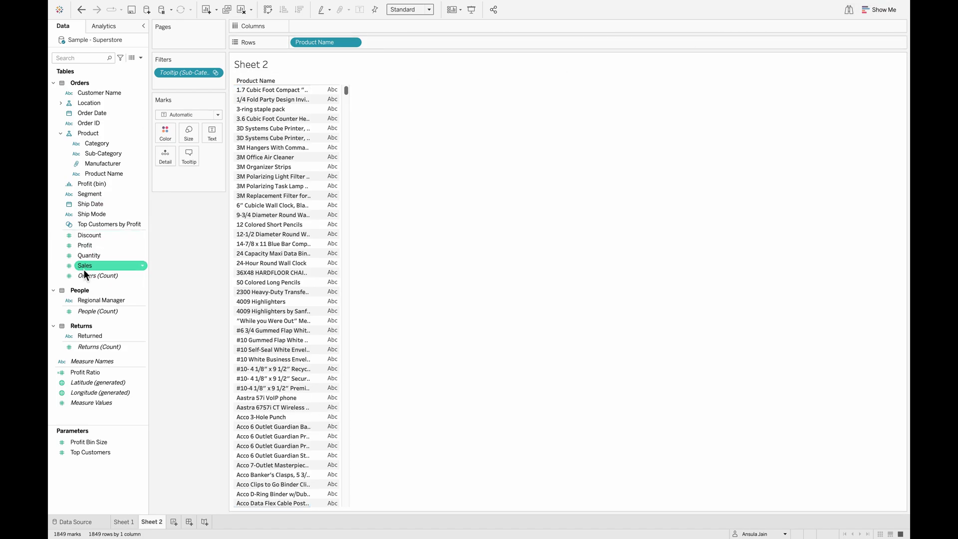
pyautogui.moveTo(85, 274); pyautogui.dragTo(331, 31)
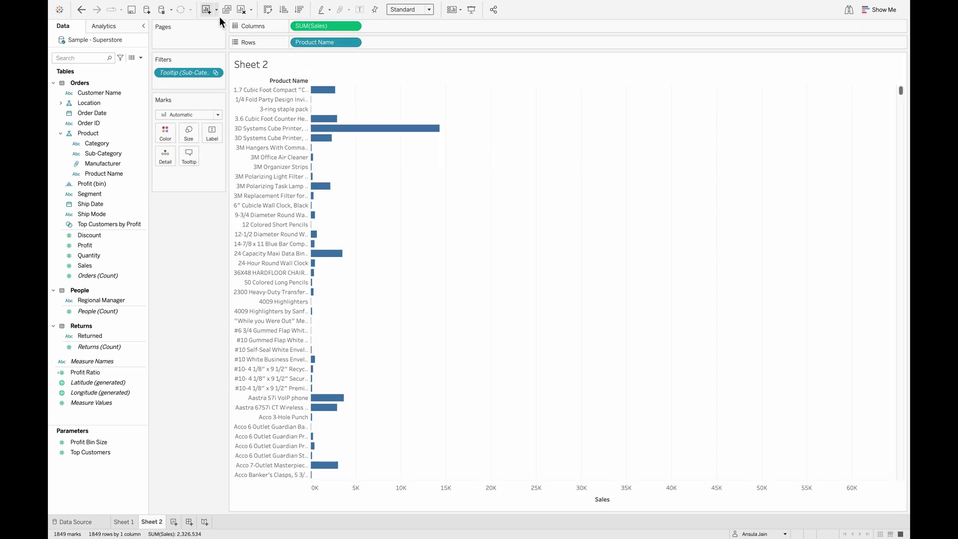
pyautogui.click(299, 10)
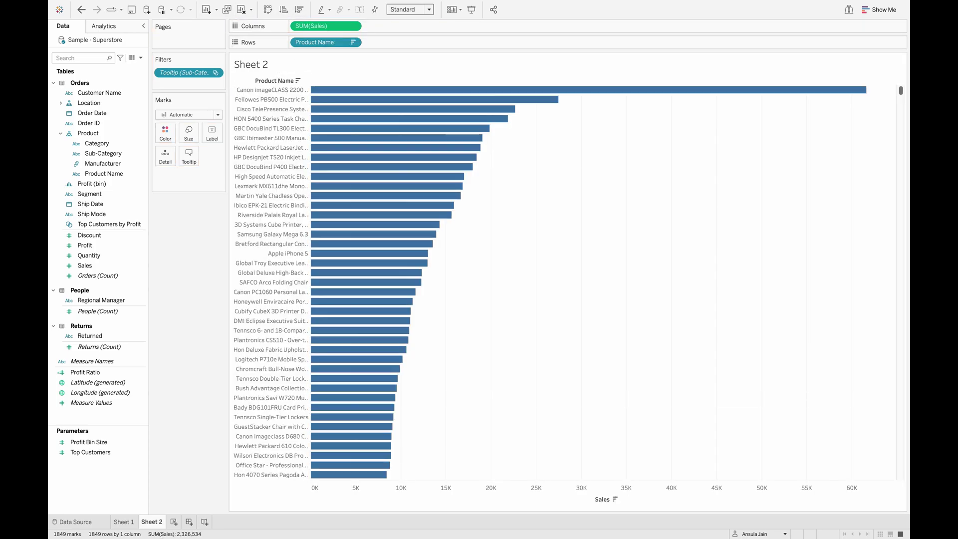
pyautogui.click(131, 522)
# Check the word cloud tooltips showing each sub-category's ranked product sales bars.
pyautogui.moveTo(379, 233)
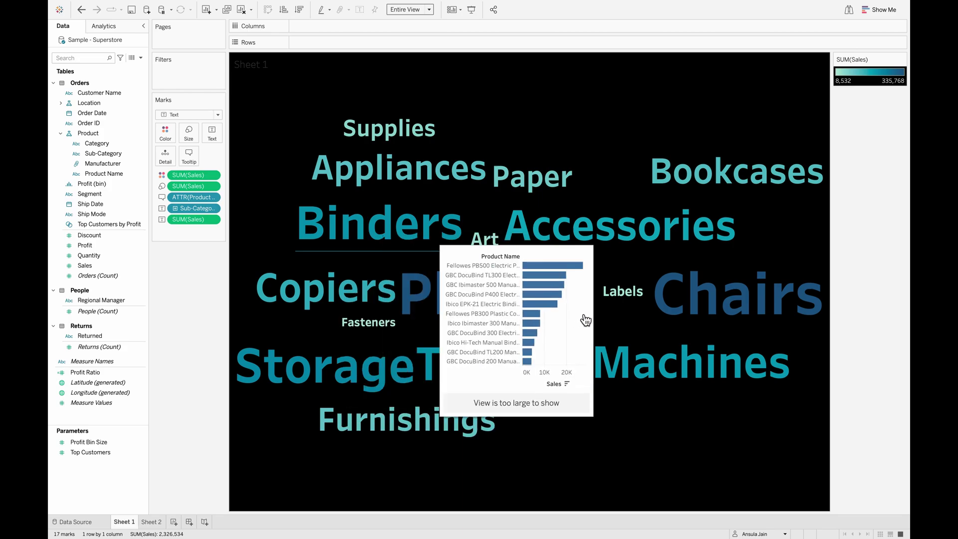
pyautogui.moveTo(620, 305)
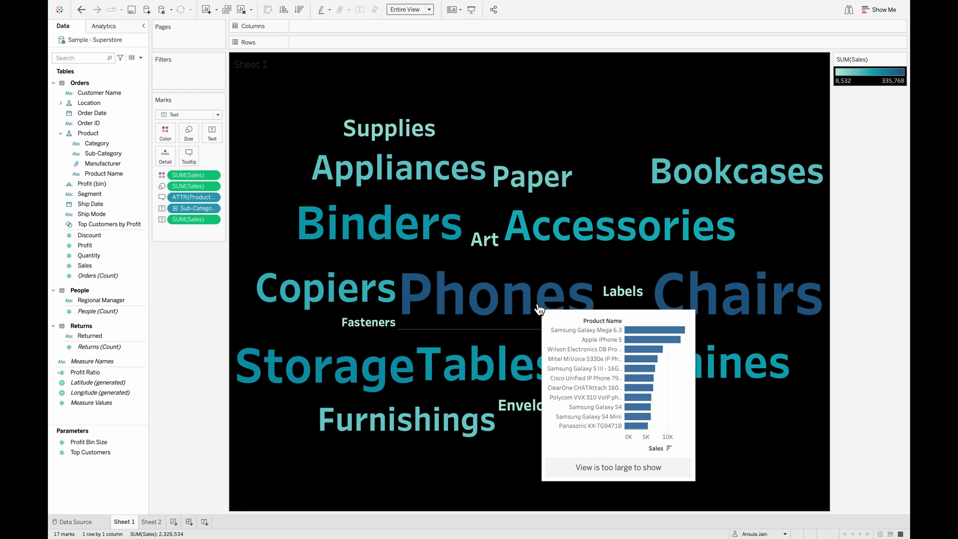
pyautogui.moveTo(354, 377)
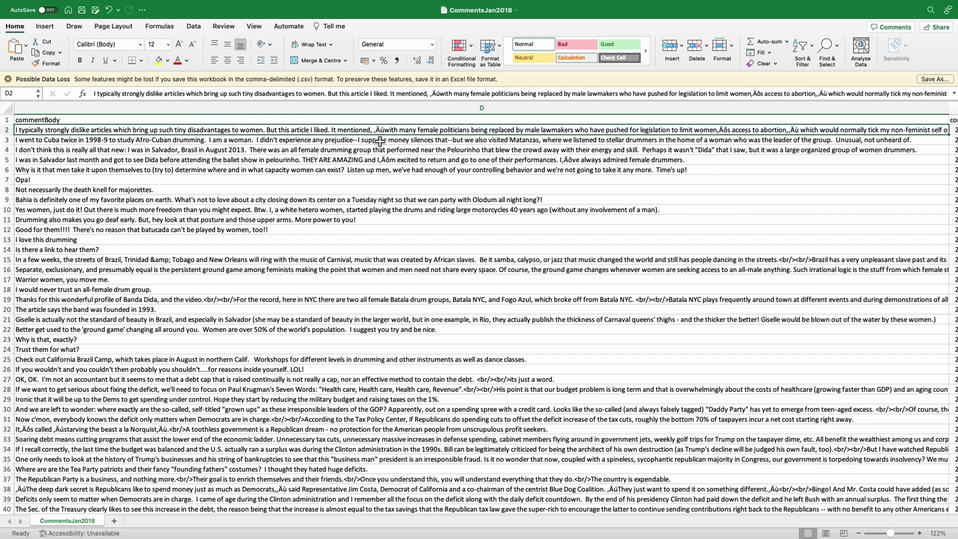
# Copy column D (commentBody) from CommentsJan2018 and create a new blank workbook, Book2.
pyautogui.click(175, 310)
pyautogui.scroll(-10, 175, 311)
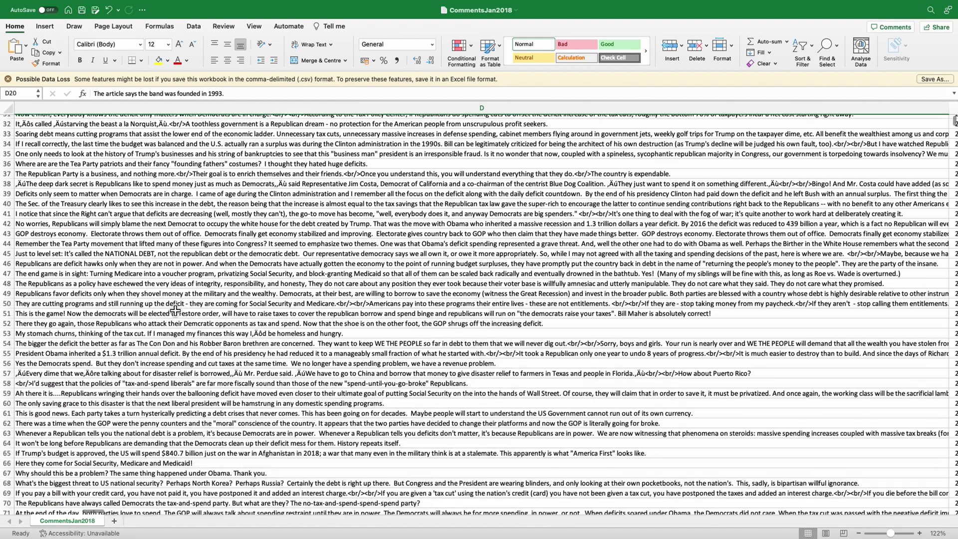
pyautogui.scroll(-20, 175, 310)
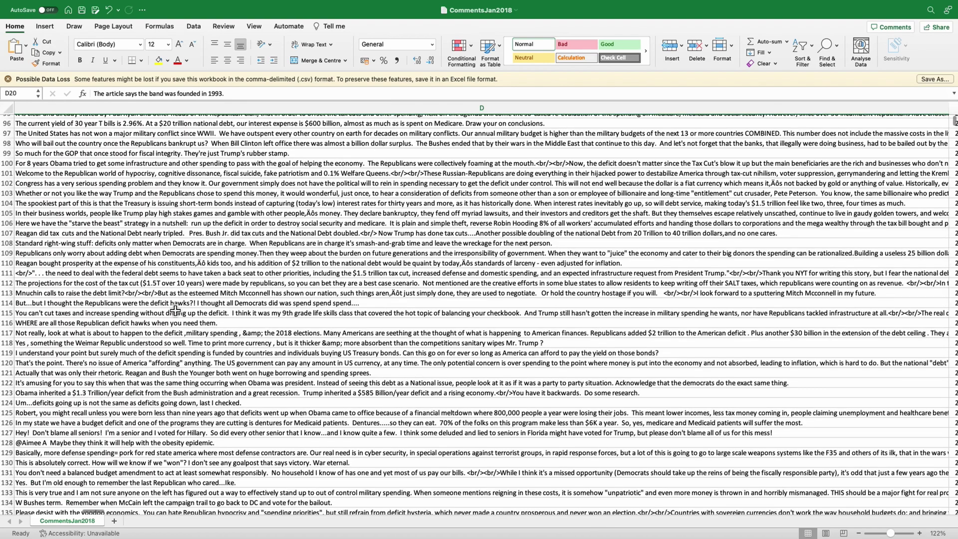
pyautogui.click(188, 108)
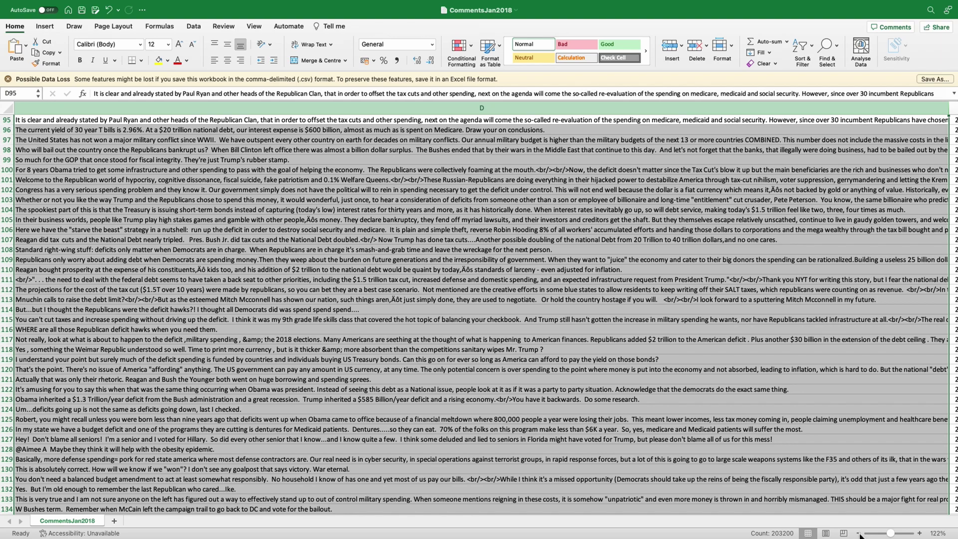
pyautogui.press('super+c')
pyautogui.press('super+n')
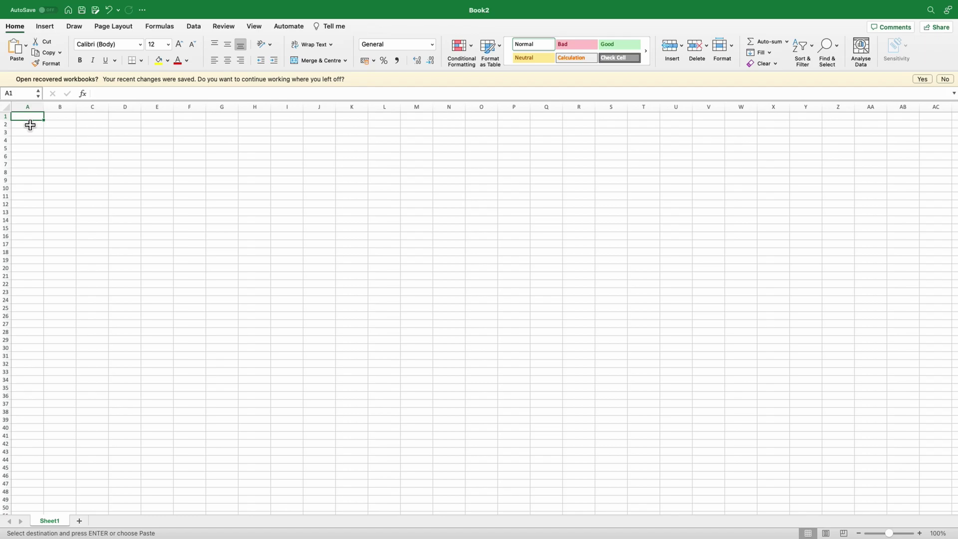
# Paste the comments into Book2's column A and split them into columns with a Space delimiter.
pyautogui.press('super+v')
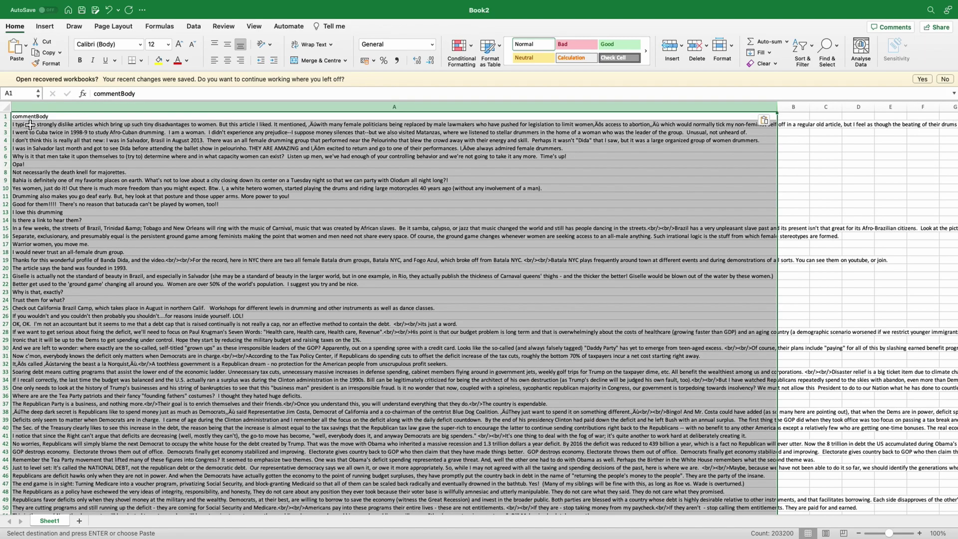
pyautogui.click(194, 28)
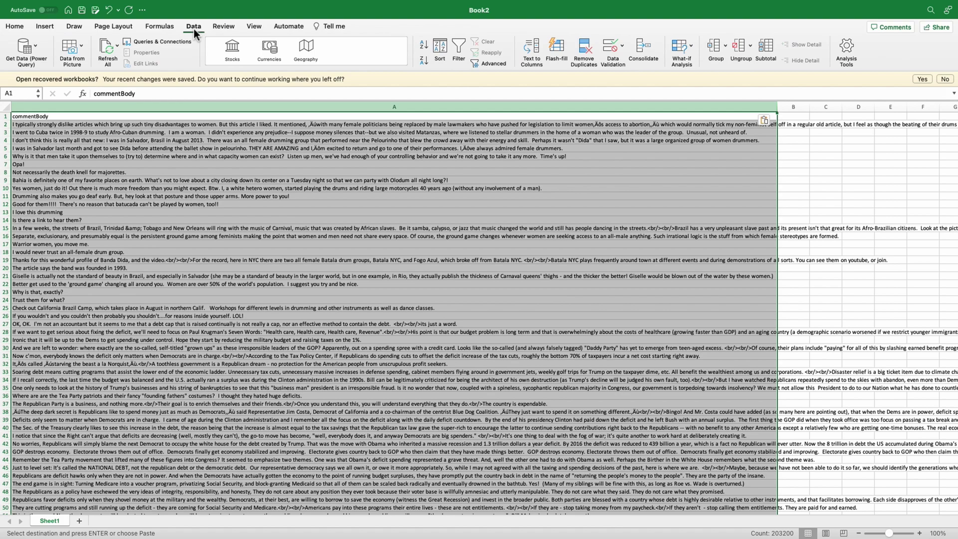
pyautogui.click(526, 50)
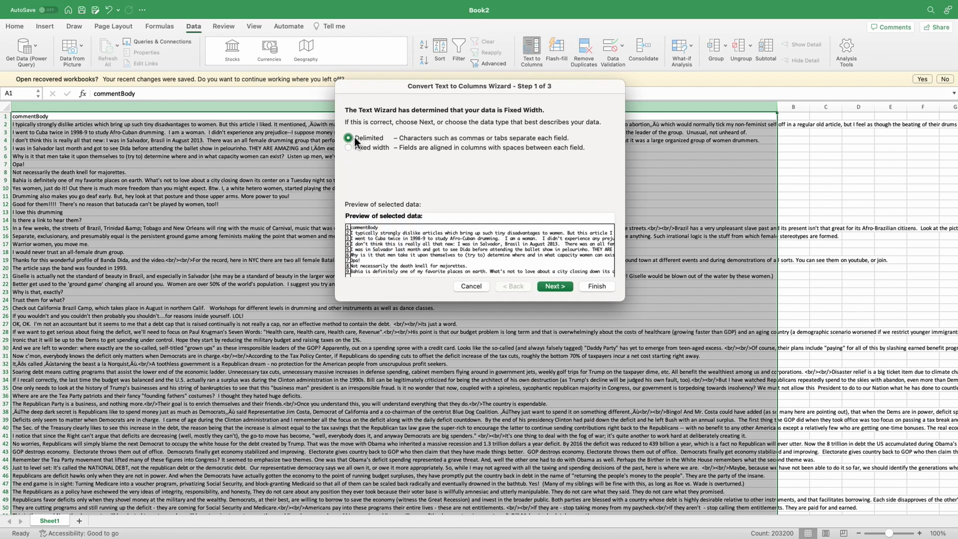
pyautogui.click(549, 288)
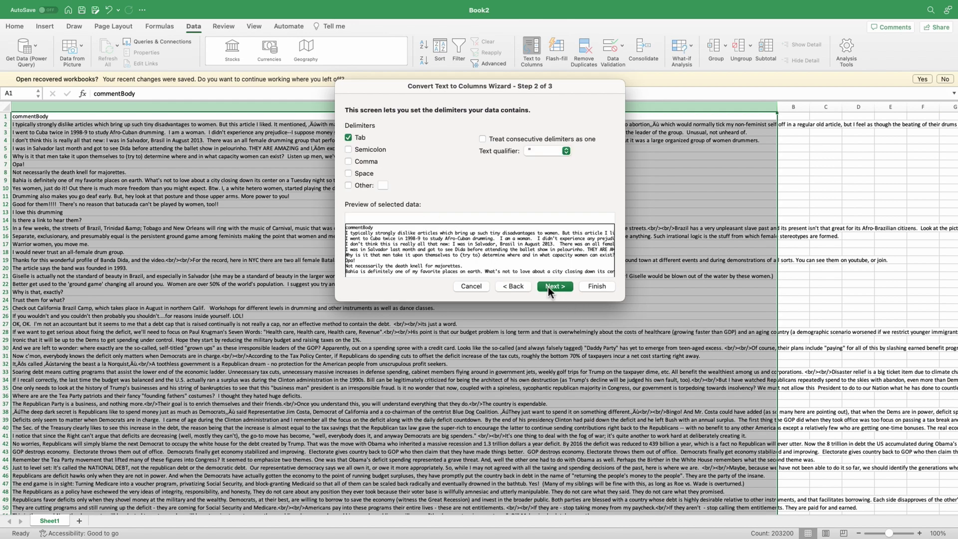
pyautogui.click(358, 173)
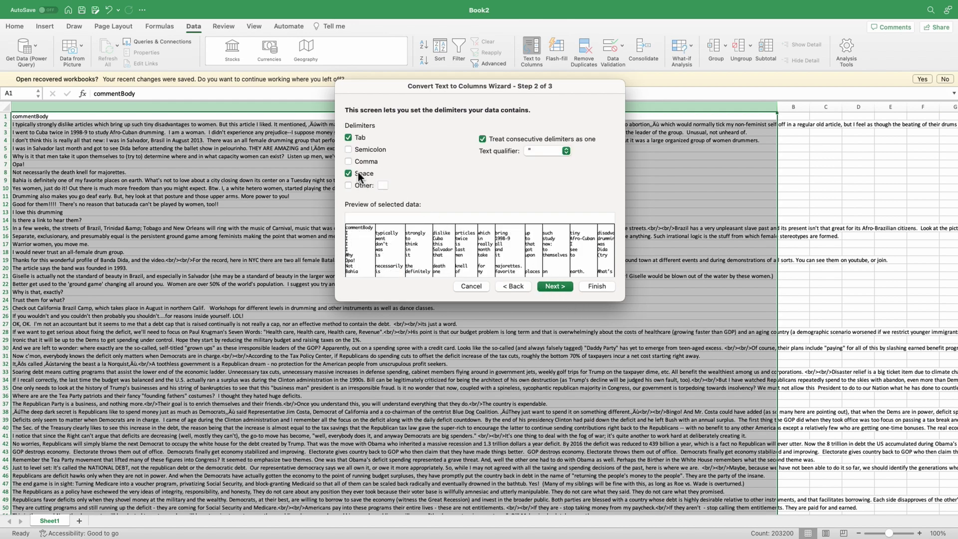
pyautogui.hscroll(5, 454, 254)
pyautogui.hscroll(3, 457, 257)
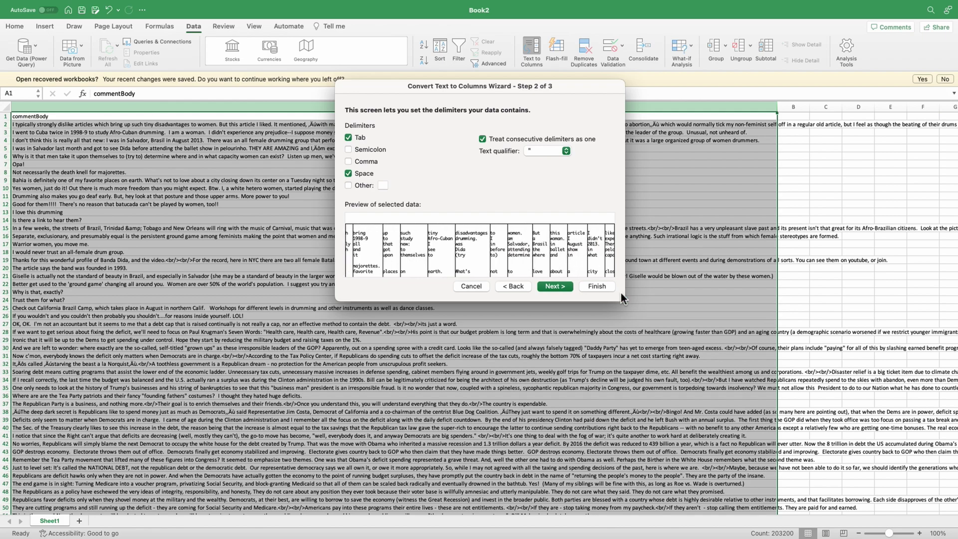
pyautogui.click(565, 286)
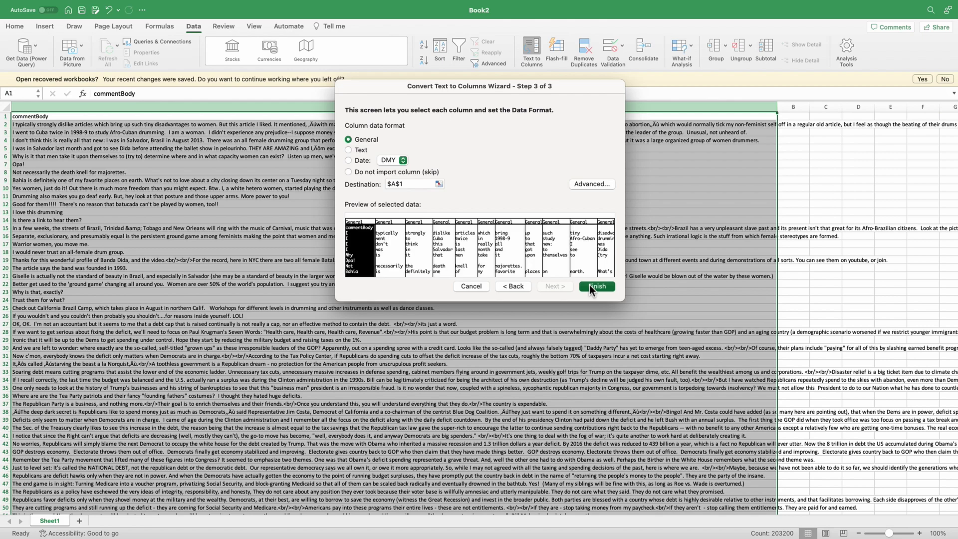
pyautogui.click(590, 287)
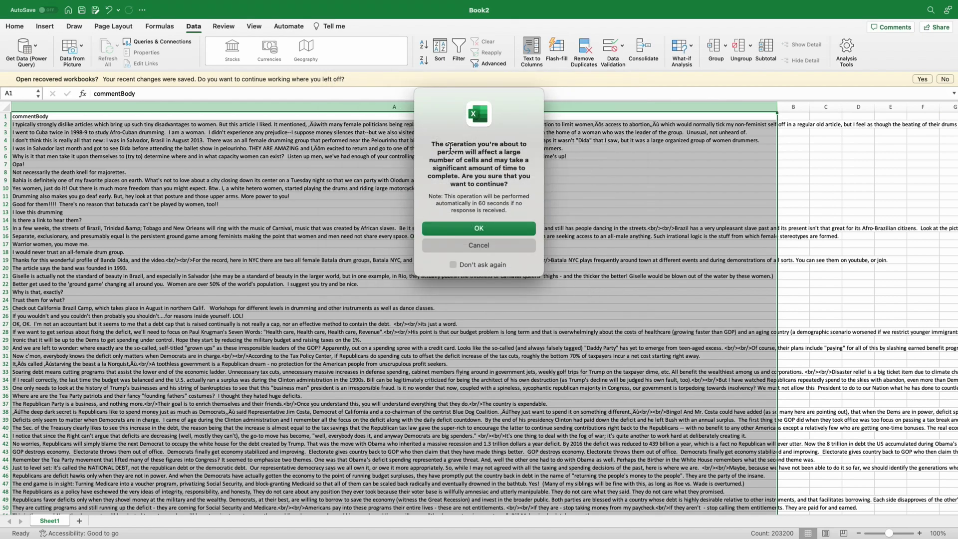
pyautogui.moveTo(450, 150); pyautogui.dragTo(510, 179)
pyautogui.click(497, 237)
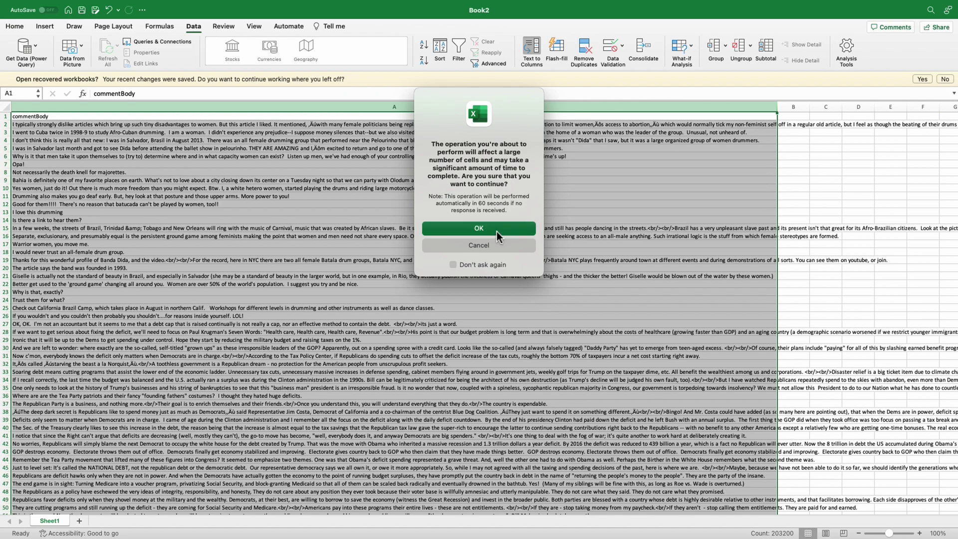
pyautogui.click(496, 231)
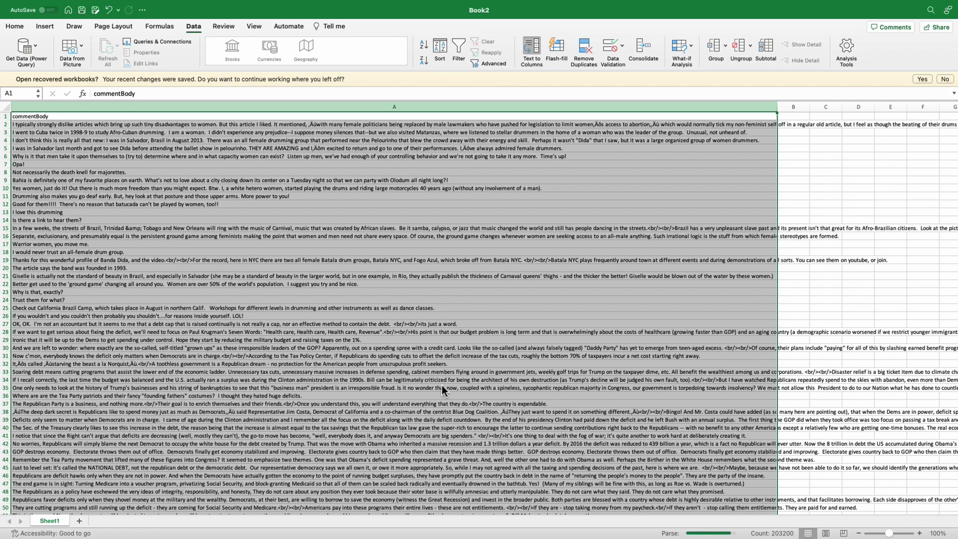
# Narrow column A and look over the split words, ending back at cell A1.
pyautogui.moveTo(778, 109); pyautogui.dragTo(76, 117)
pyautogui.click(55, 148)
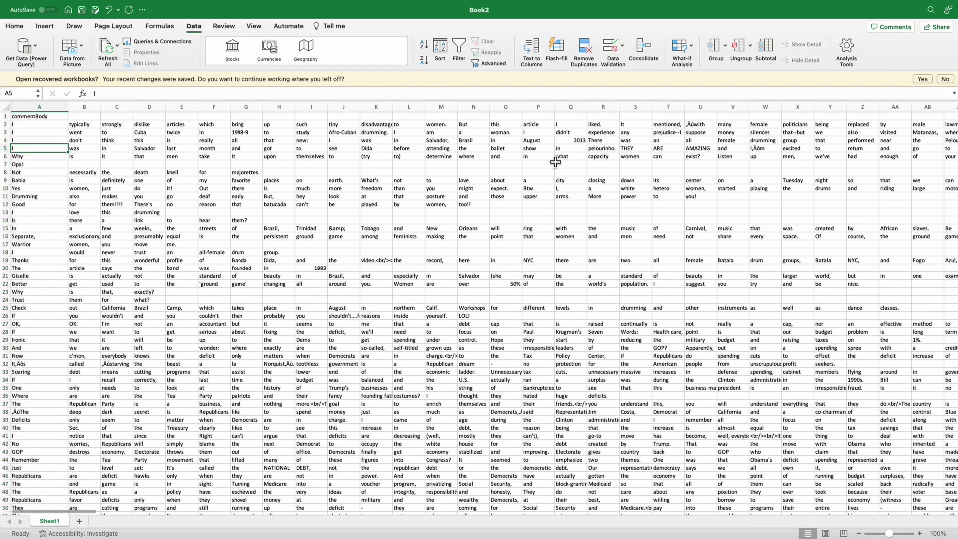
pyautogui.hscroll(5, 556, 162)
pyautogui.hscroll(20, 556, 163)
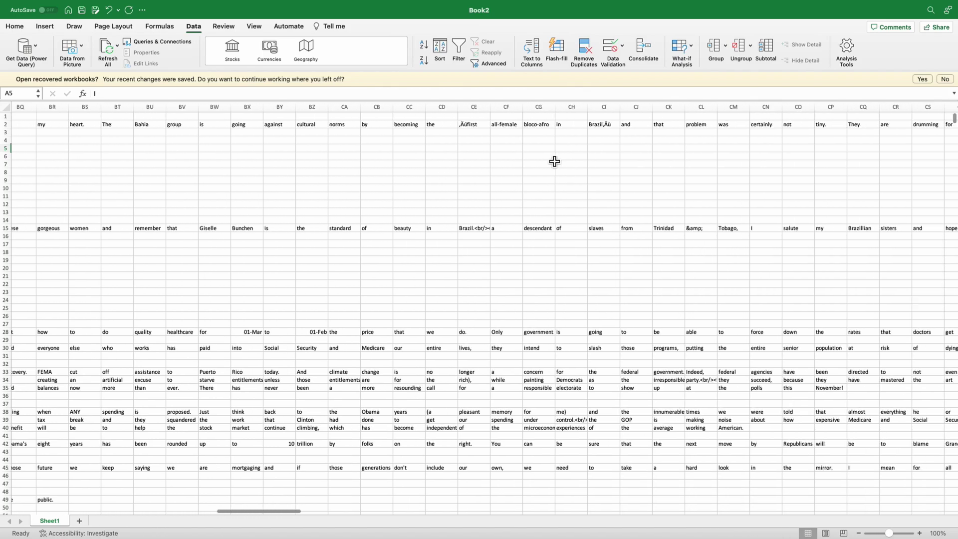
pyautogui.hscroll(20, 556, 160)
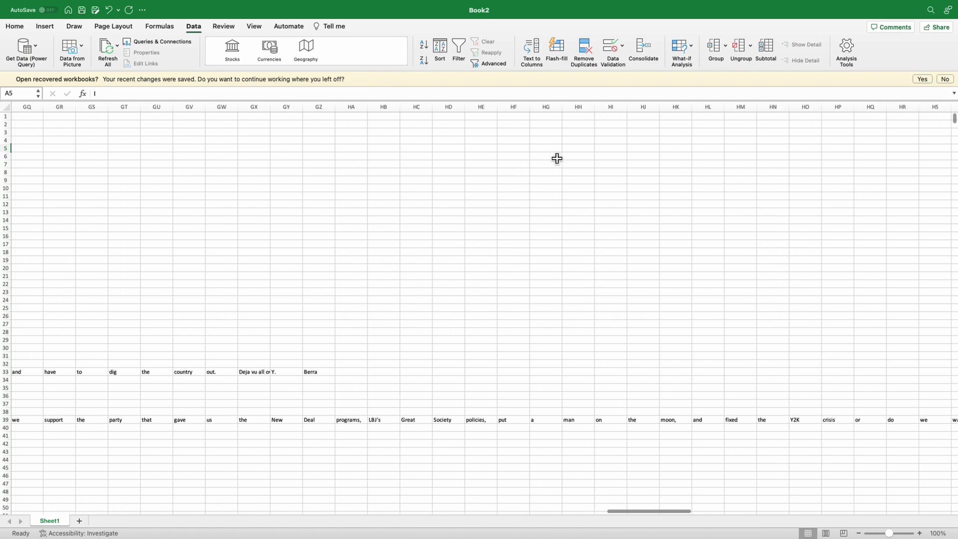
pyautogui.hotkey('ctrl', 'Home')
# Save the Excel workbook as comments_data.
pyautogui.press('super+s')
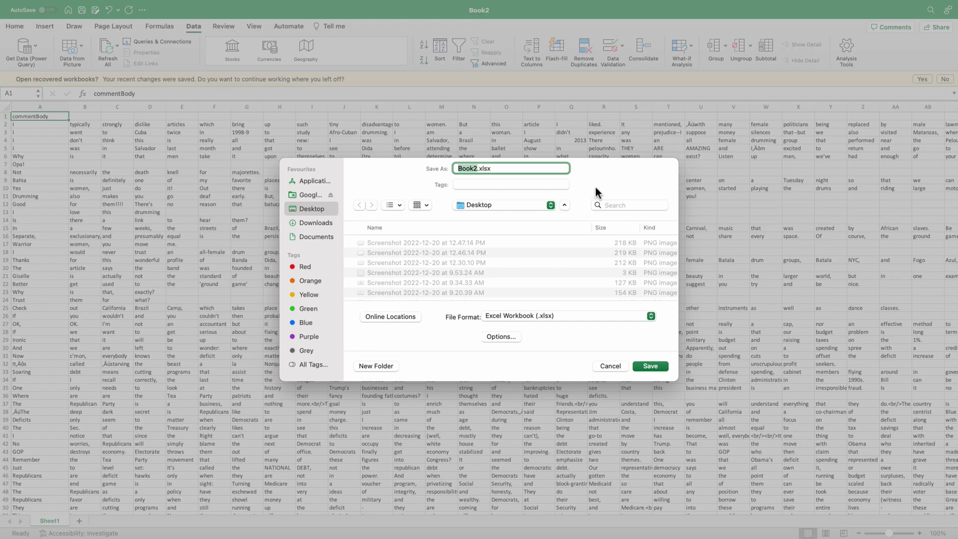
pyautogui.press('BackSpace')
pyautogui.write('comments_data')
pyautogui.press('Return')
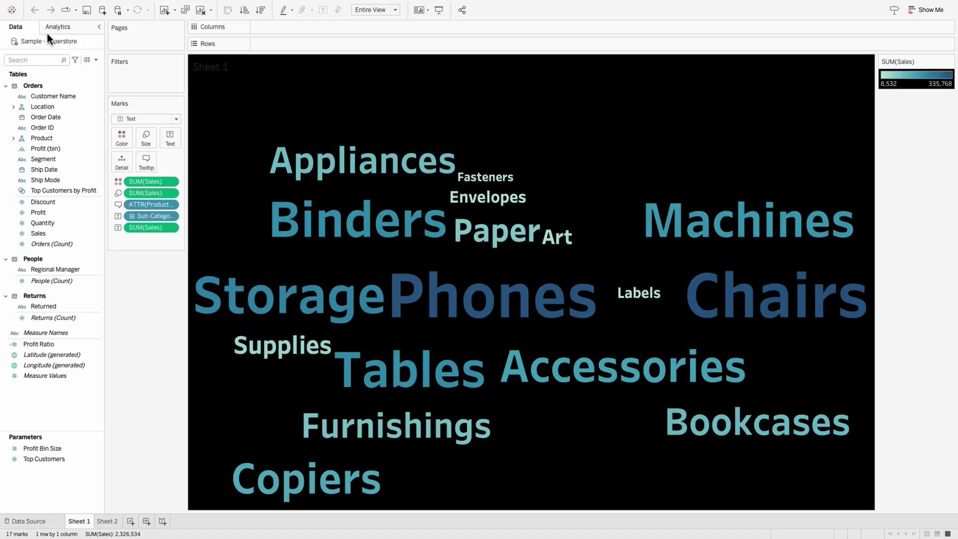
# Add the saved Excel word workbook as a new Tableau data source.
pyautogui.click(76, 6)
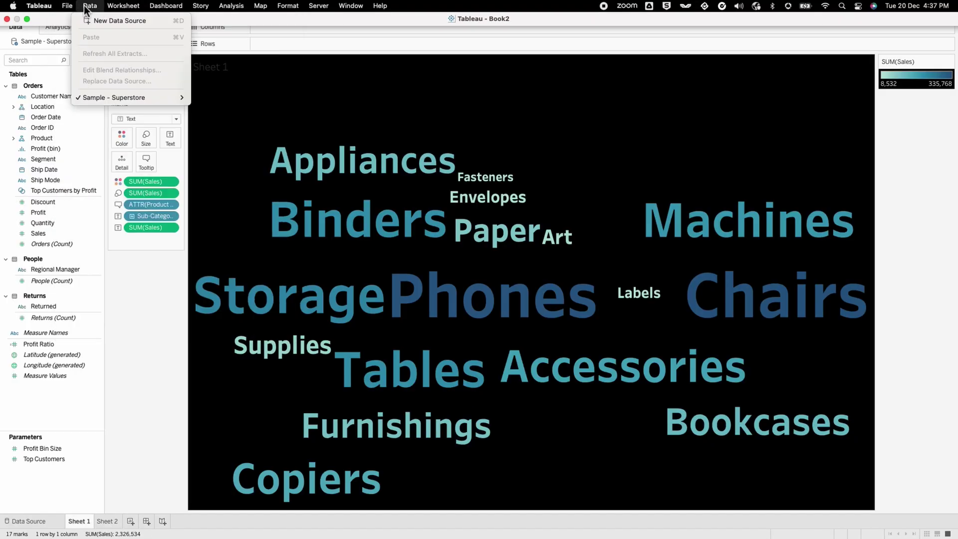
pyautogui.click(91, 21)
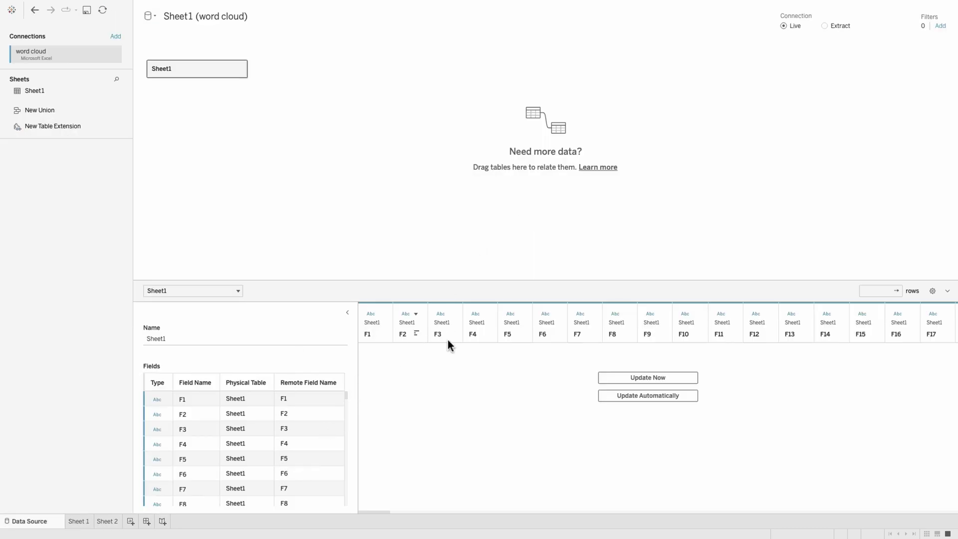
# Pivot all word columns from F1 onward into Pivot Field Names and Values, then add a new worksheet.
pyautogui.hscroll(15, 687, 367)
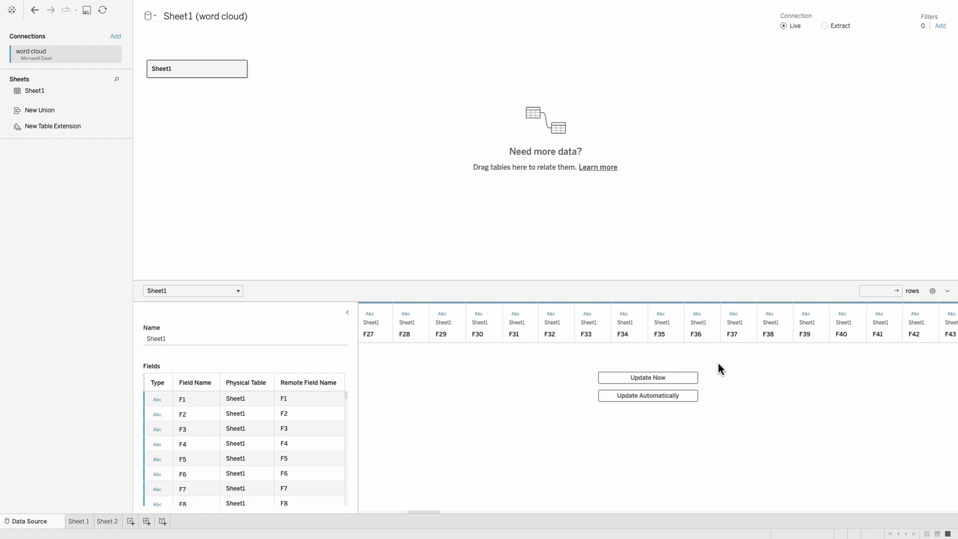
pyautogui.hscroll(20, 707, 355)
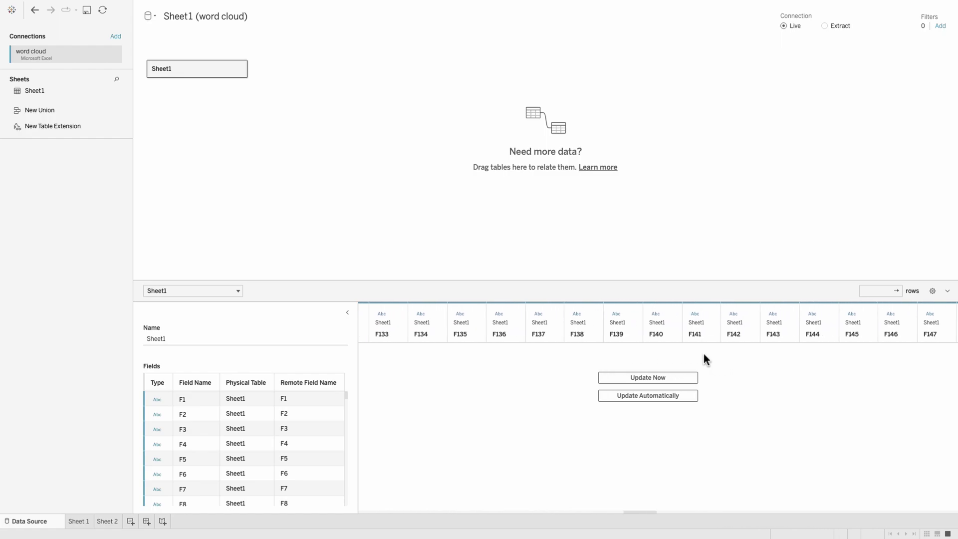
pyautogui.hscroll(3, 705, 359)
pyautogui.moveTo(931, 330)
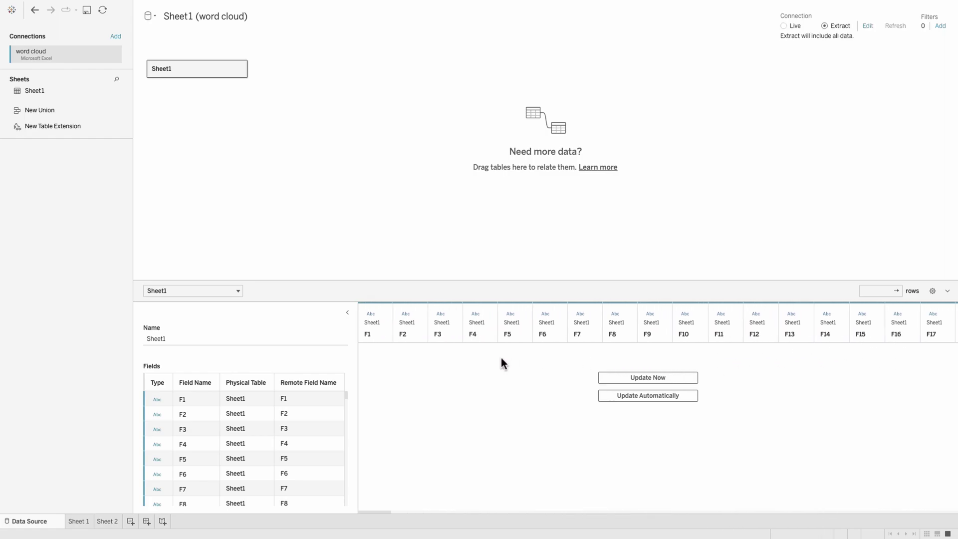
pyautogui.hotkey('ctrl', 'a')
pyautogui.rightClick(376, 334)
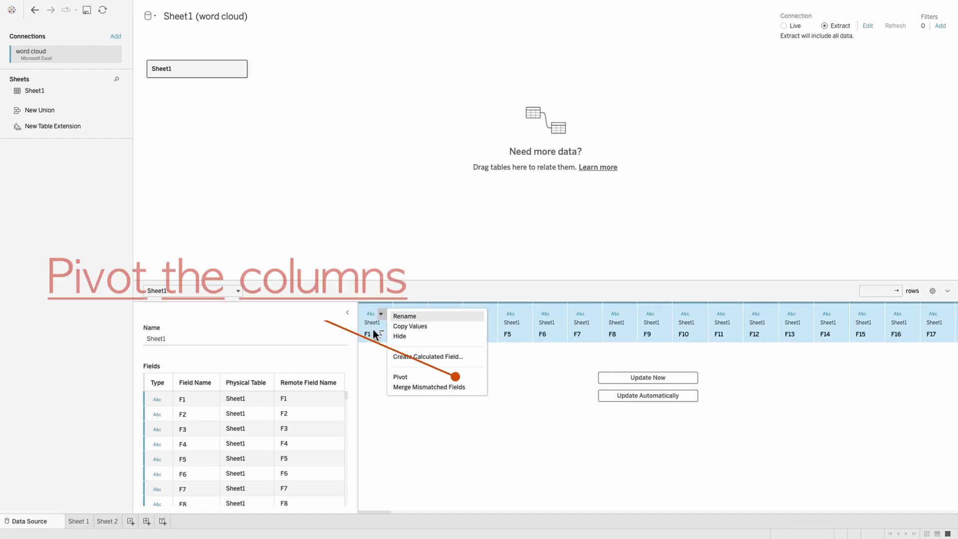
pyautogui.click(408, 376)
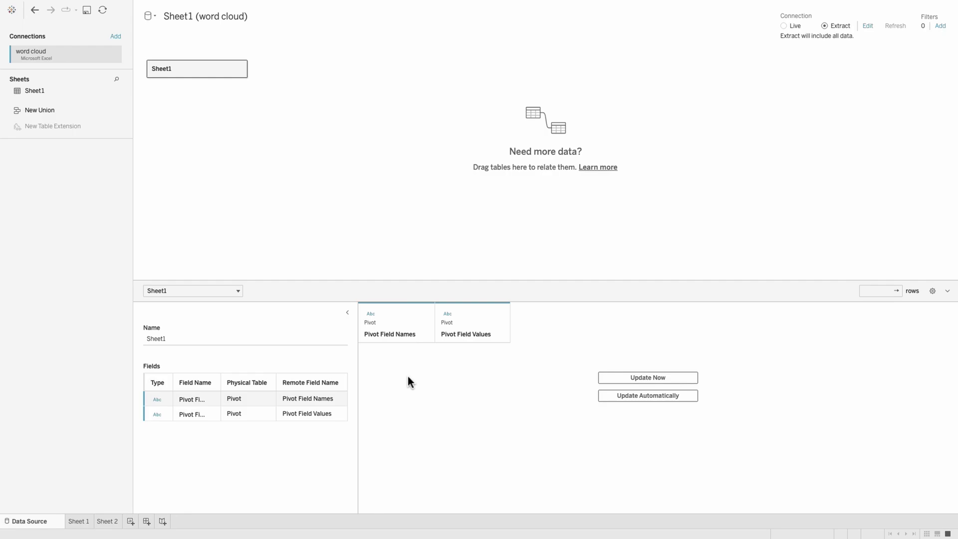
pyautogui.click(130, 522)
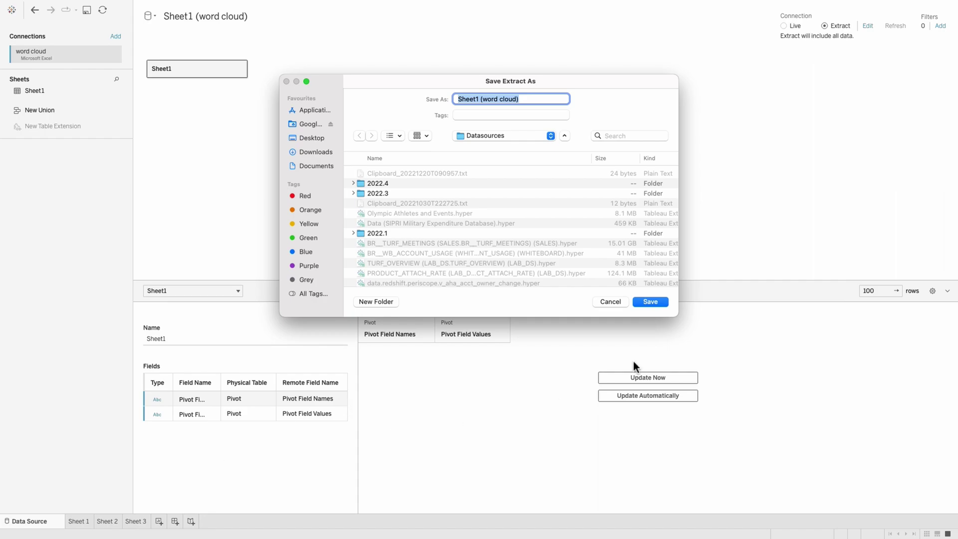
# Save the word cloud extract so the empty Sheet 3 opens with the pivoted fields.
pyautogui.click(662, 303)
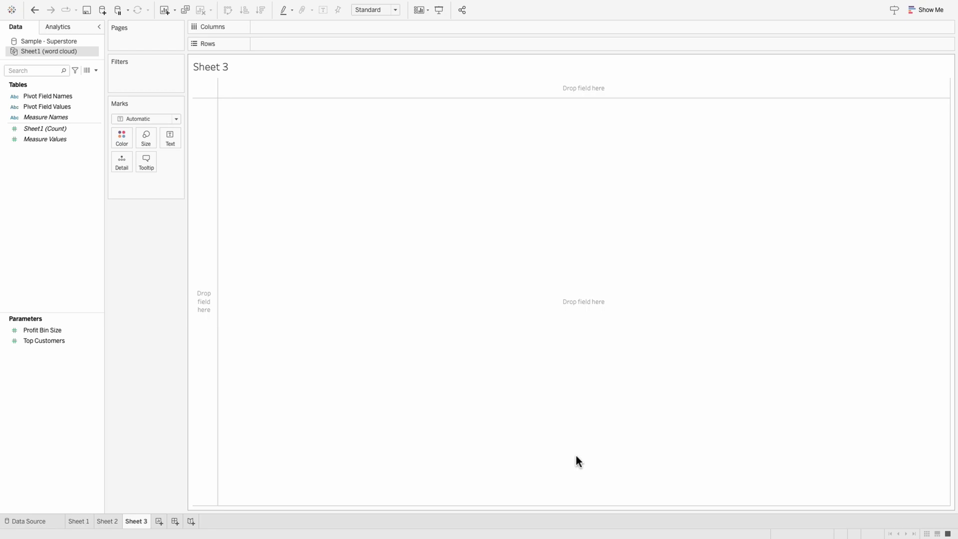
# Put Pivot Field Values on Rows in place of Pivot Field Names.
pyautogui.moveTo(49, 95); pyautogui.dragTo(289, 43)
pyautogui.scroll(-1, 208, 233)
pyautogui.scroll(-20, 208, 233)
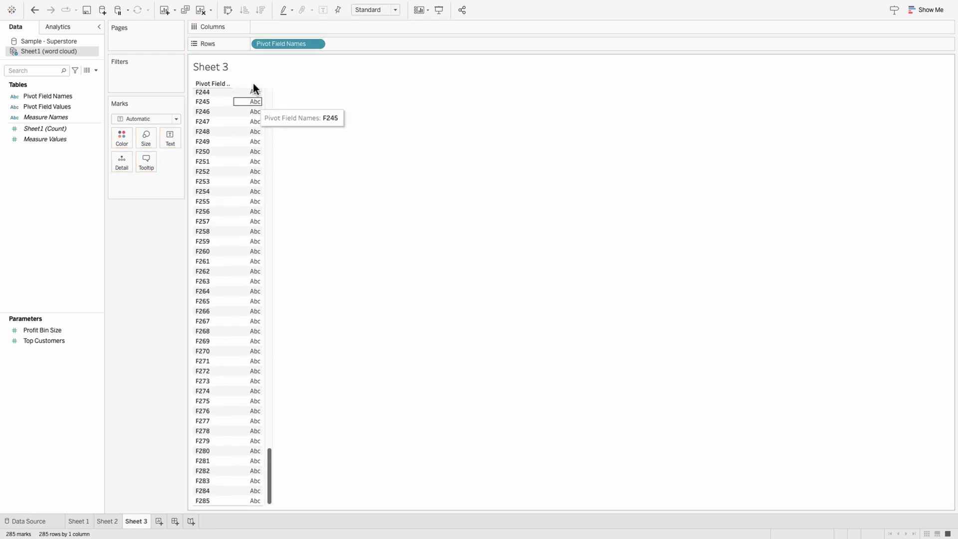
pyautogui.moveTo(273, 44); pyautogui.dragTo(100, 200)
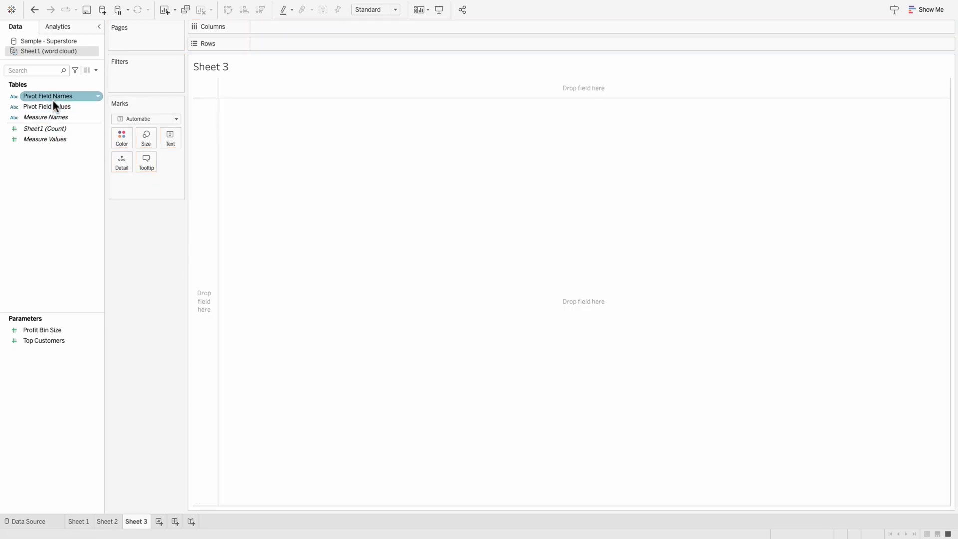
pyautogui.moveTo(54, 105); pyautogui.dragTo(294, 44)
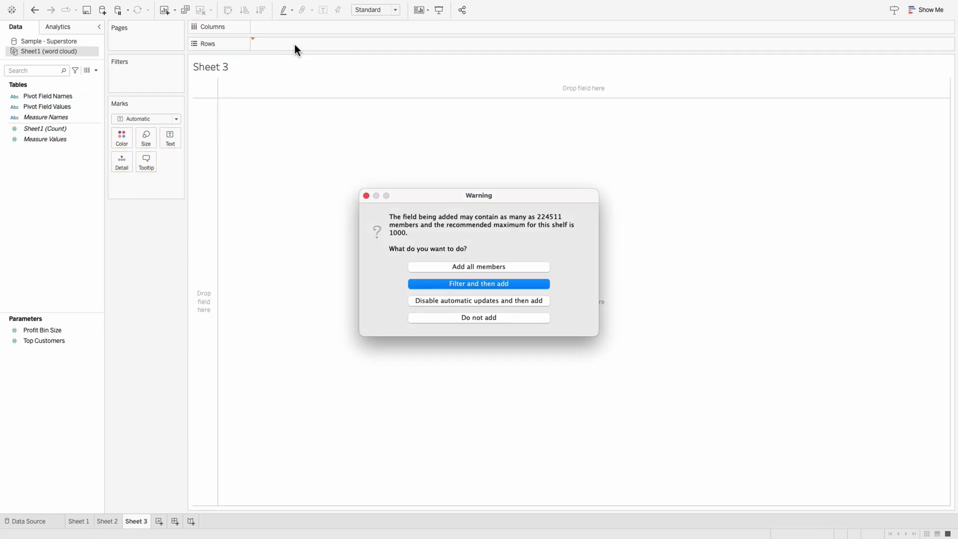
# Filter Pivot Field Values to the top 100 words by count of Sheet1.
pyautogui.click(472, 288)
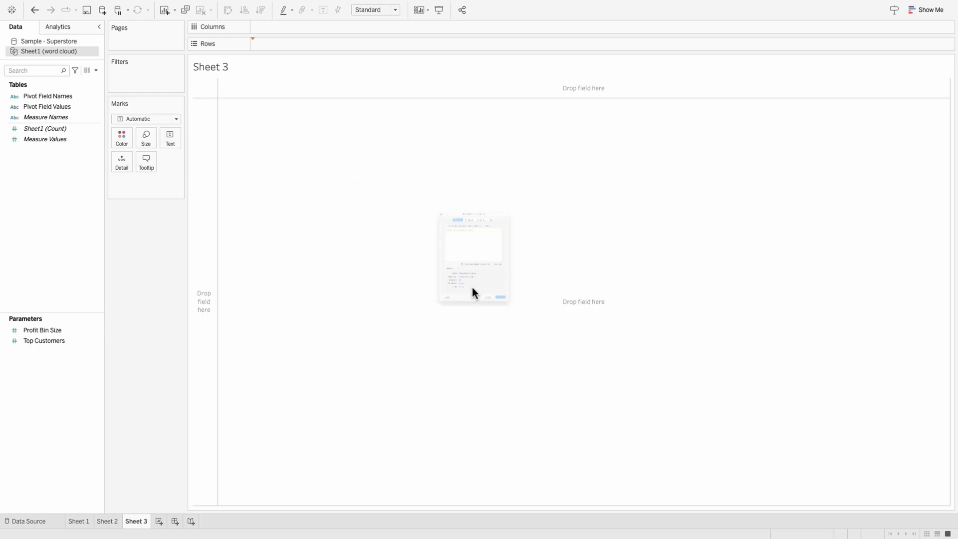
pyautogui.click(539, 139)
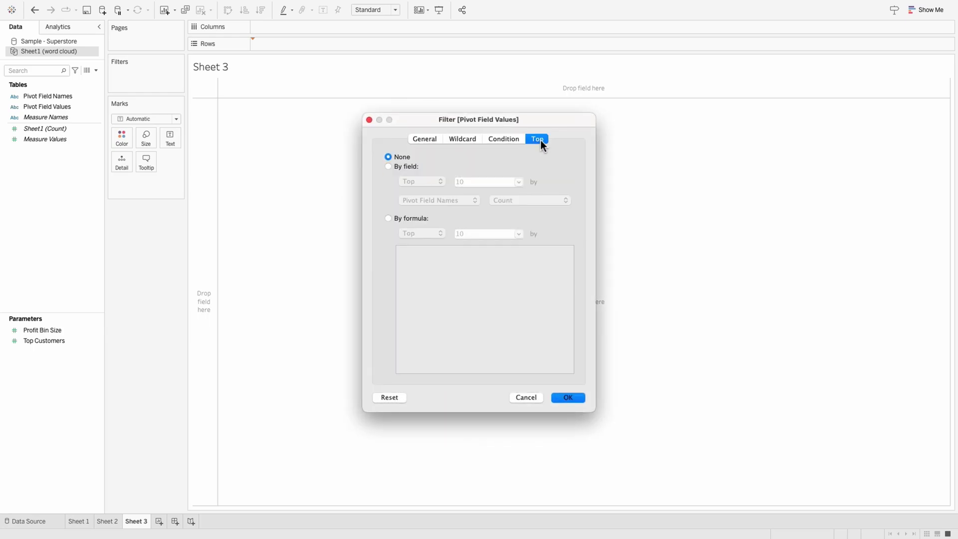
pyautogui.click(408, 170)
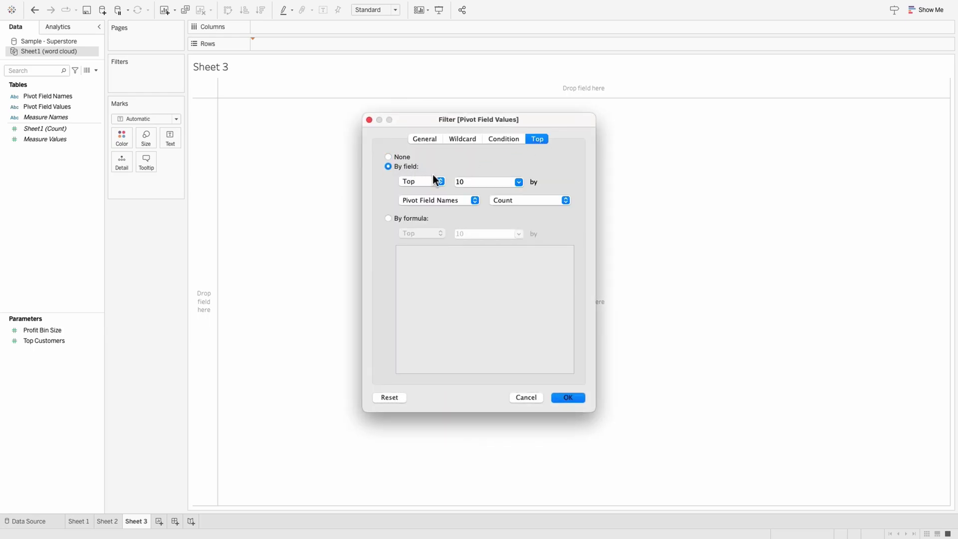
pyautogui.click(491, 185)
pyautogui.write('0')
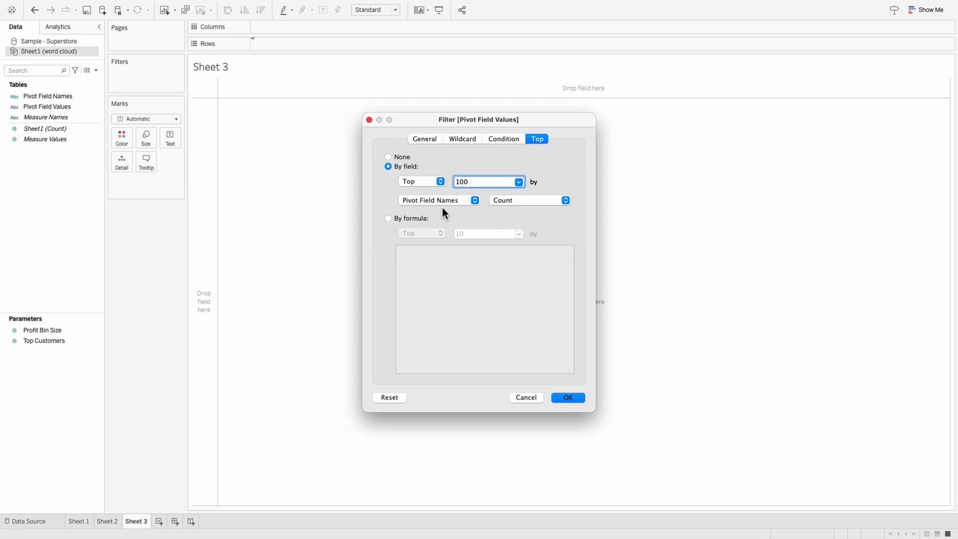
pyautogui.click(442, 202)
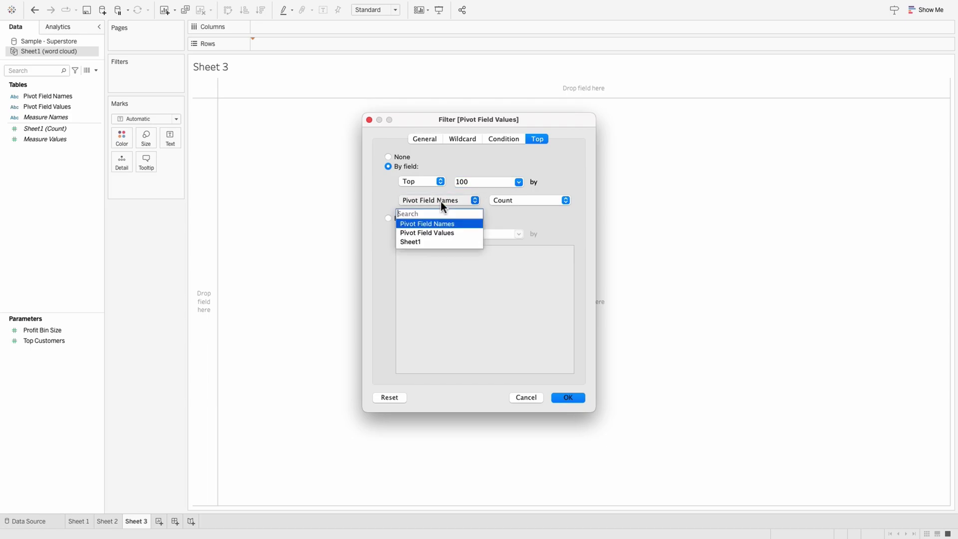
pyautogui.click(439, 243)
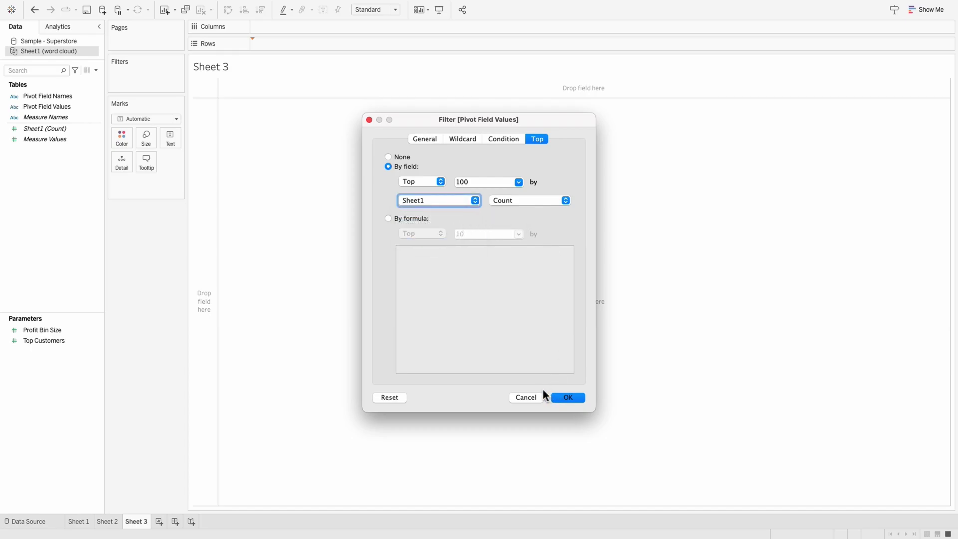
pyautogui.click(509, 182)
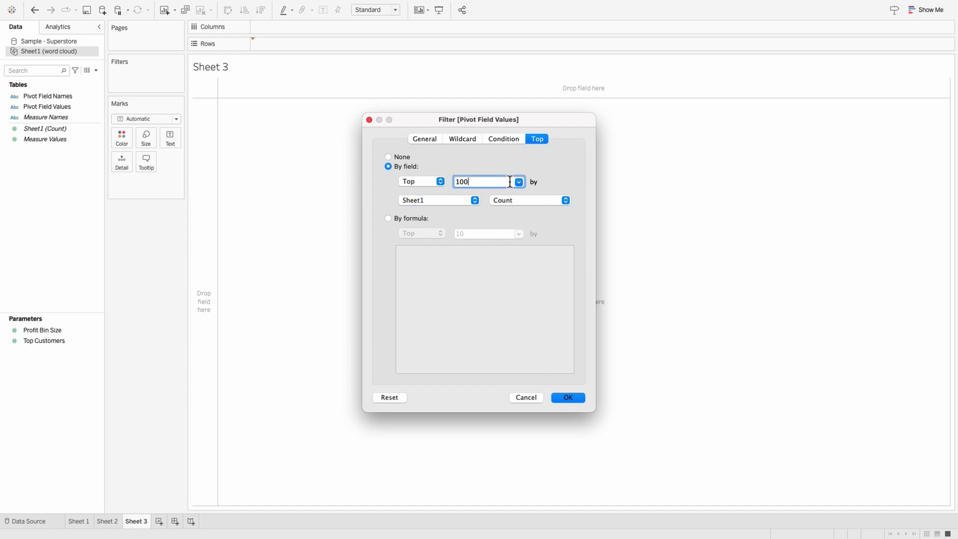
pyautogui.click(571, 397)
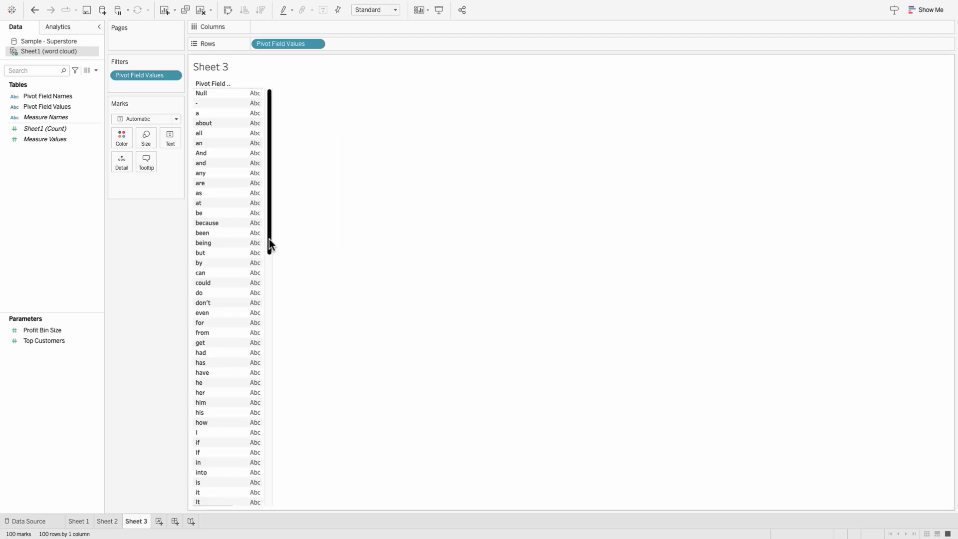
# Chart CNT(Sheet1) bars for each word and exclude the Null word.
pyautogui.moveTo(268, 241); pyautogui.dragTo(250, 61)
pyautogui.click(60, 129)
pyautogui.moveTo(60, 129); pyautogui.dragTo(295, 27)
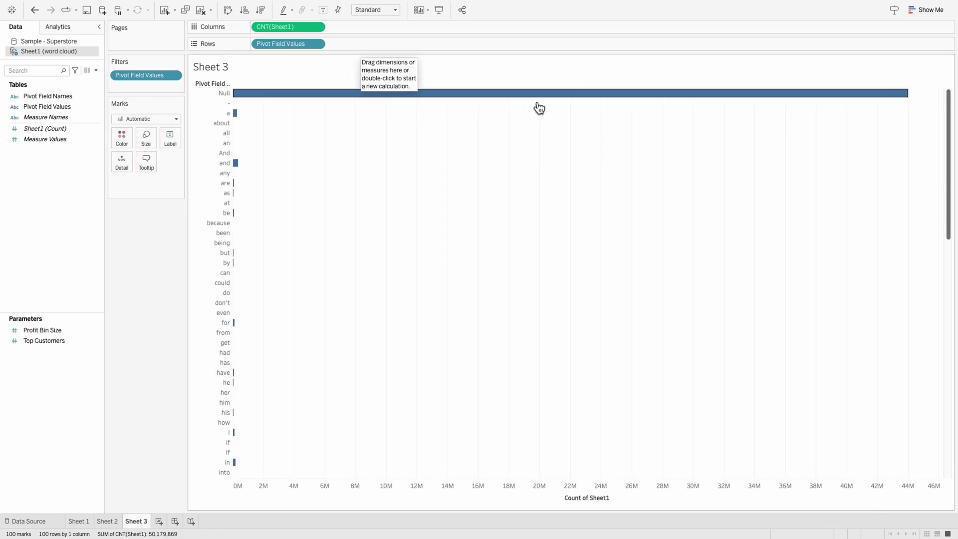
pyautogui.click(211, 93)
pyautogui.rightClick(211, 92)
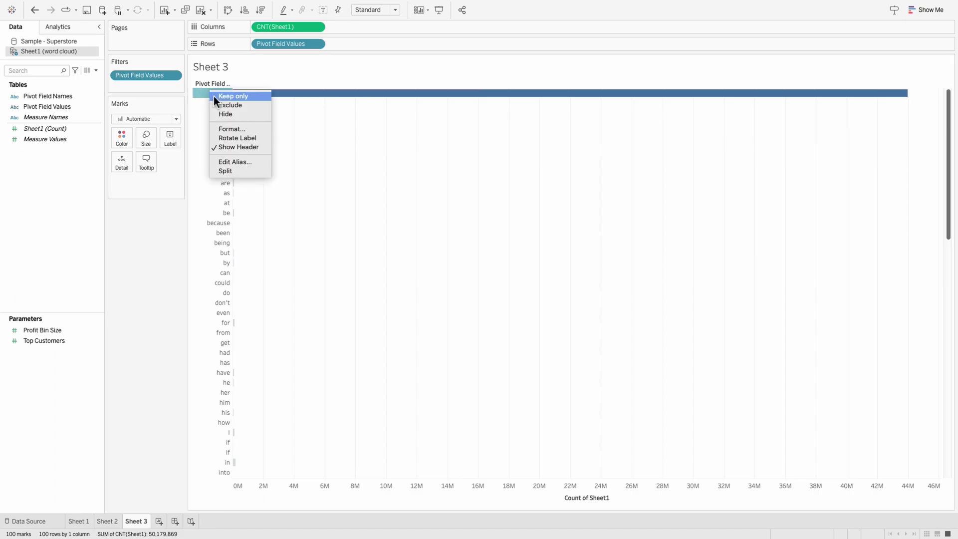
pyautogui.click(236, 105)
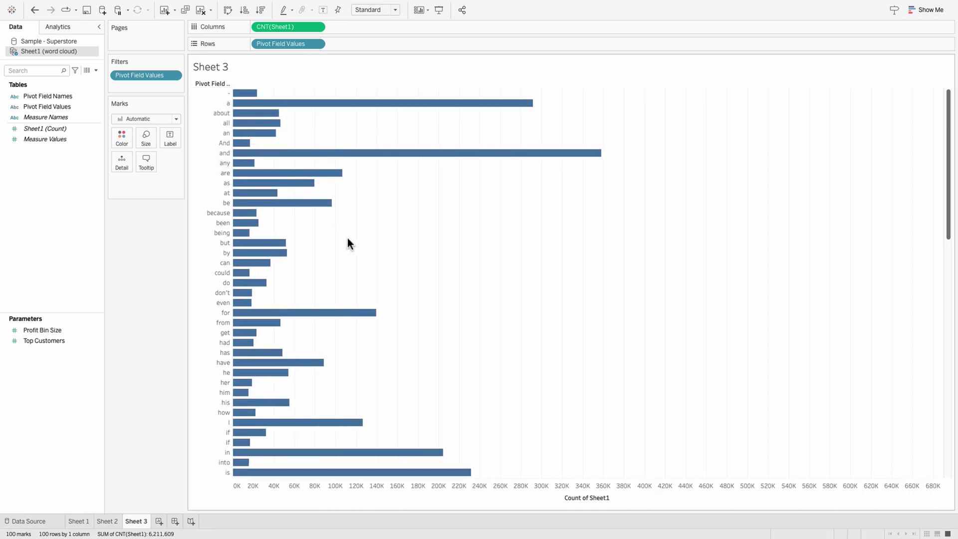
# Sort the word bars by count in descending order, with 'the' first.
pyautogui.scroll(-15, 348, 239)
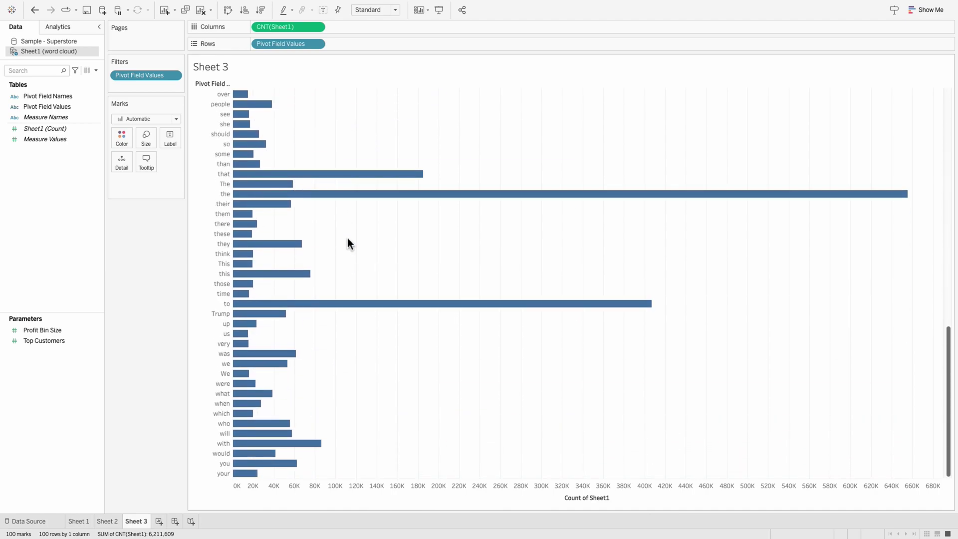
pyautogui.scroll(15, 347, 239)
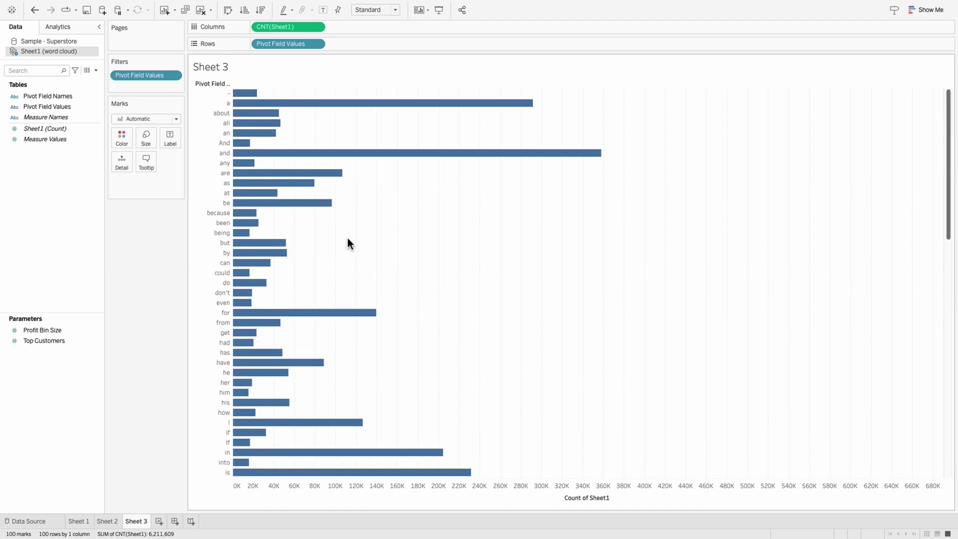
pyautogui.click(244, 11)
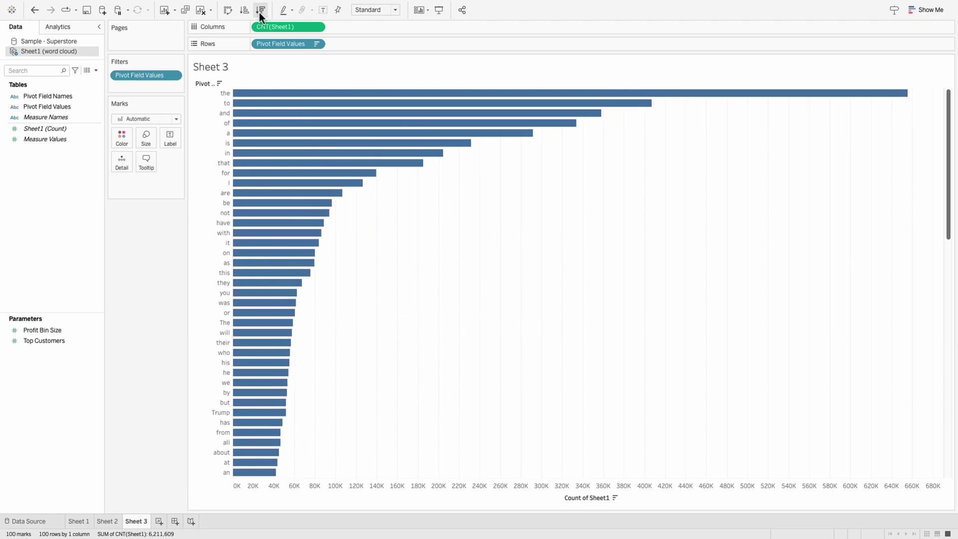
pyautogui.moveTo(273, 260)
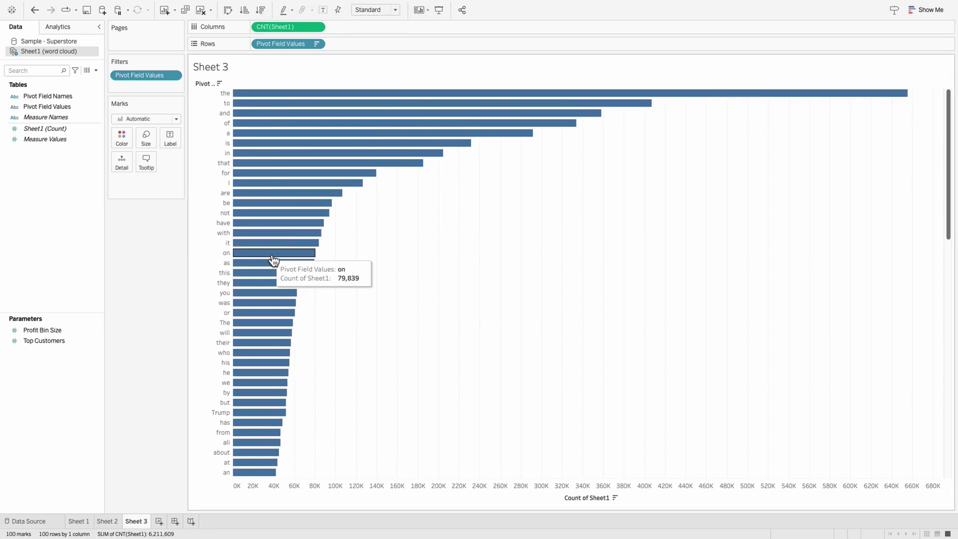
pyautogui.scroll(-15, 272, 259)
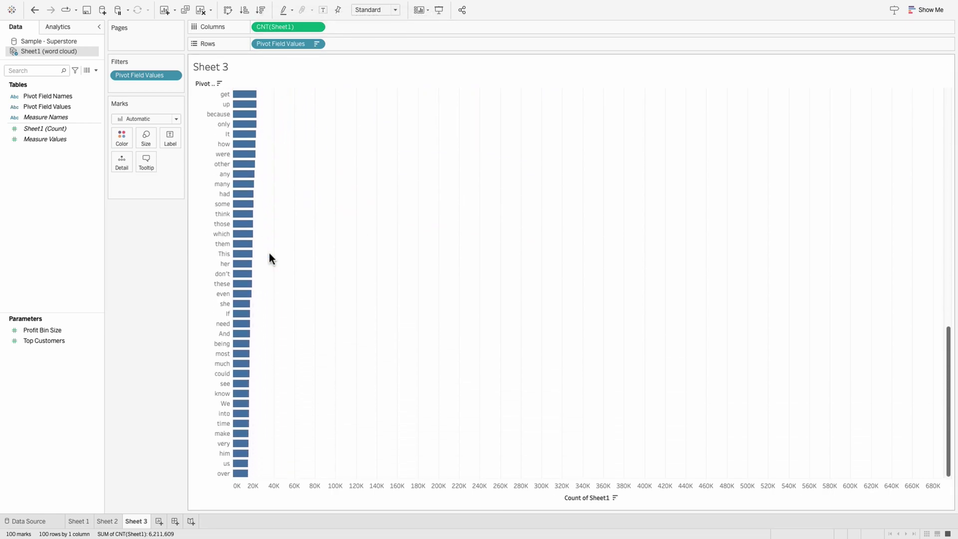
pyautogui.scroll(15, 268, 253)
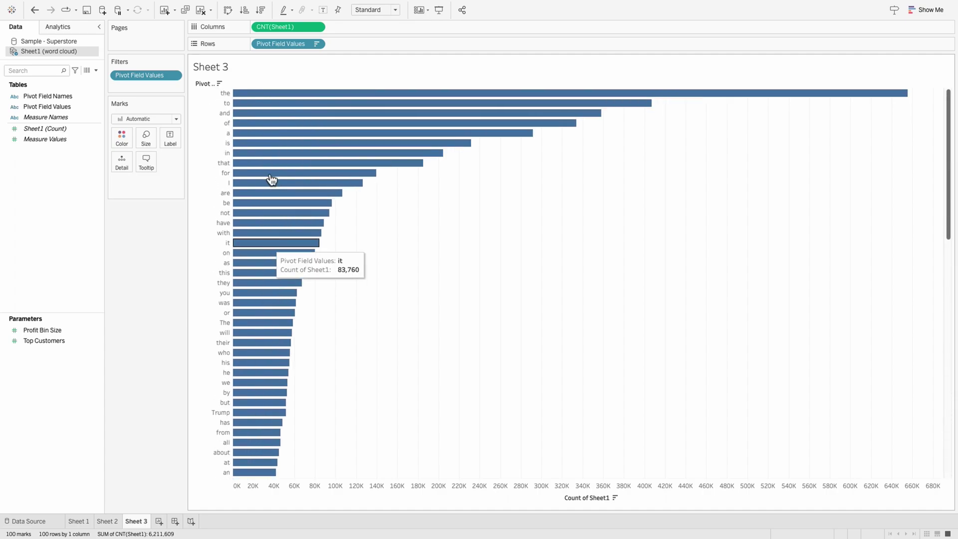
# Change the Pivot Field Values top filter from 100 to 250 words by count.
pyautogui.rightClick(297, 44)
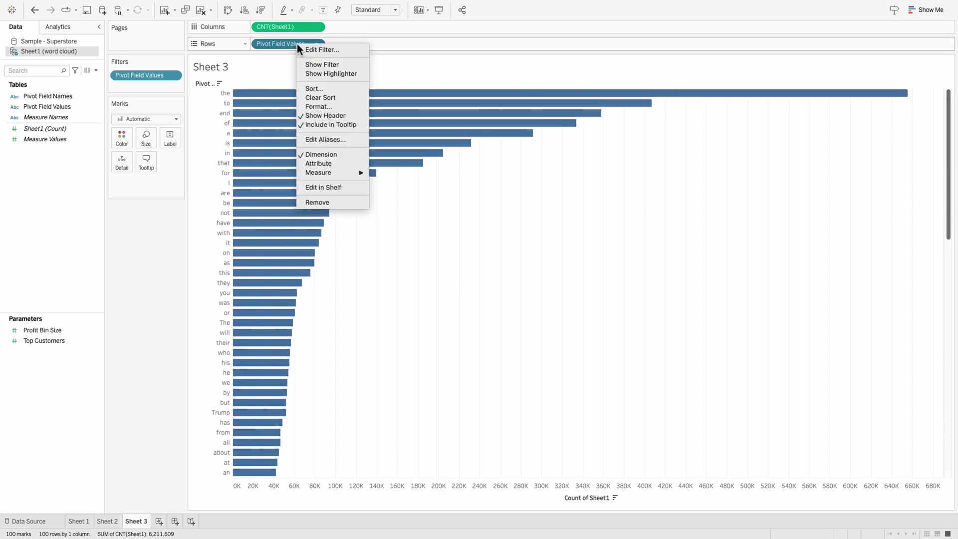
pyautogui.click(323, 53)
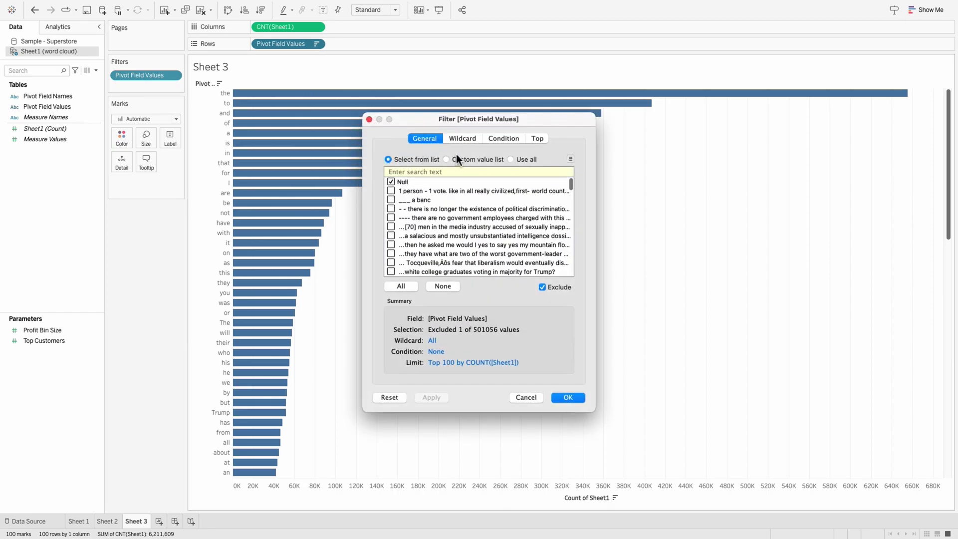
pyautogui.click(539, 140)
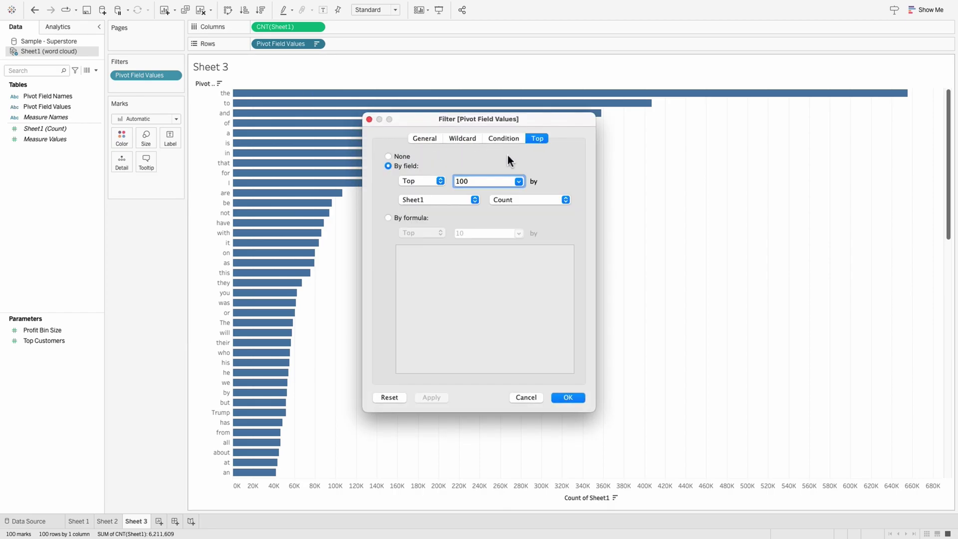
pyautogui.doubleClick(481, 181)
pyautogui.write('250')
pyautogui.press('Return')
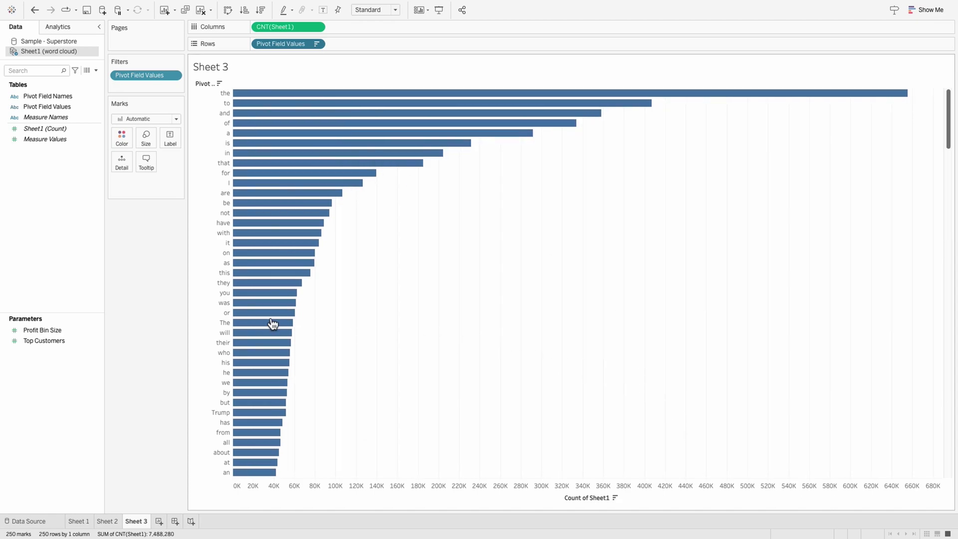
pyautogui.scroll(-3, 454, 305)
pyautogui.scroll(-20, 454, 303)
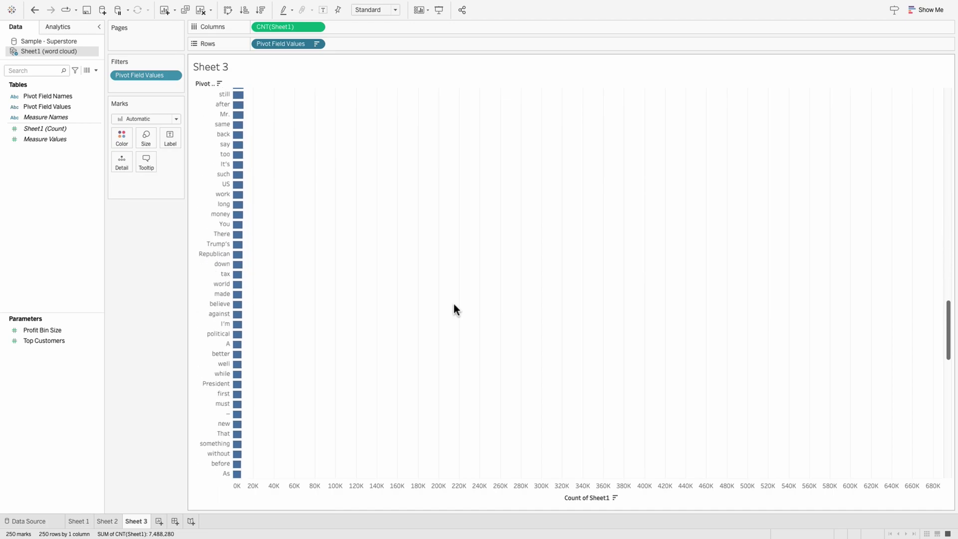
pyautogui.scroll(20, 454, 304)
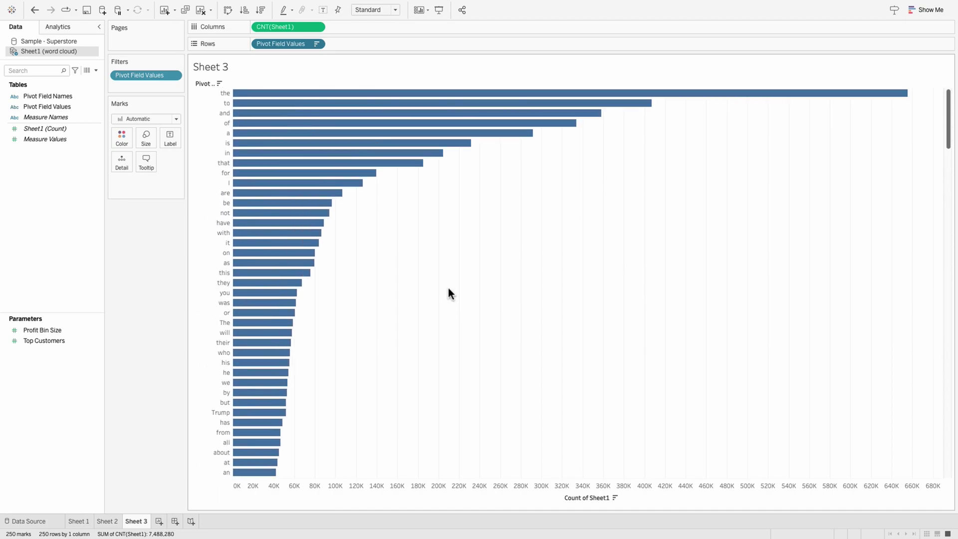
pyautogui.moveTo(277, 28); pyautogui.dragTo(146, 139)
pyautogui.moveTo(283, 44); pyautogui.dragTo(175, 141)
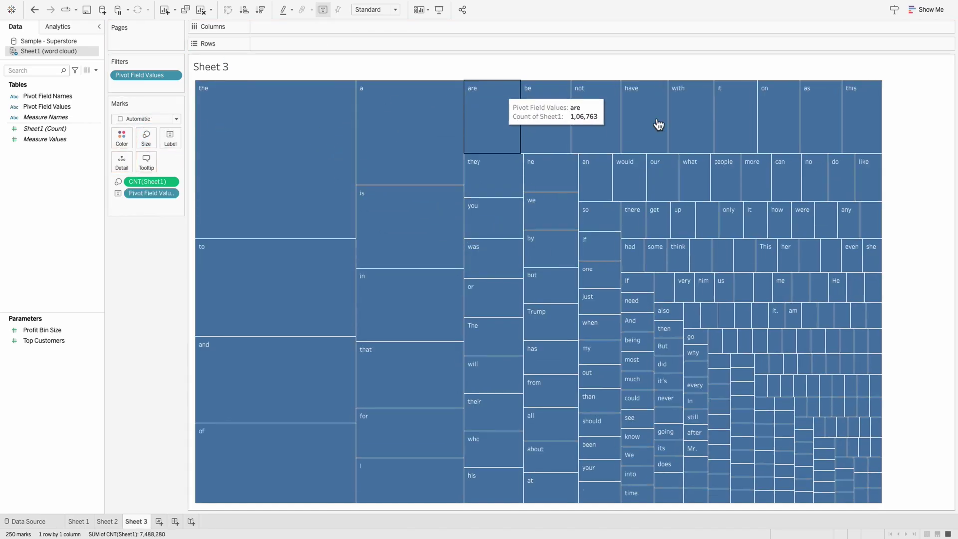
pyautogui.click(175, 119)
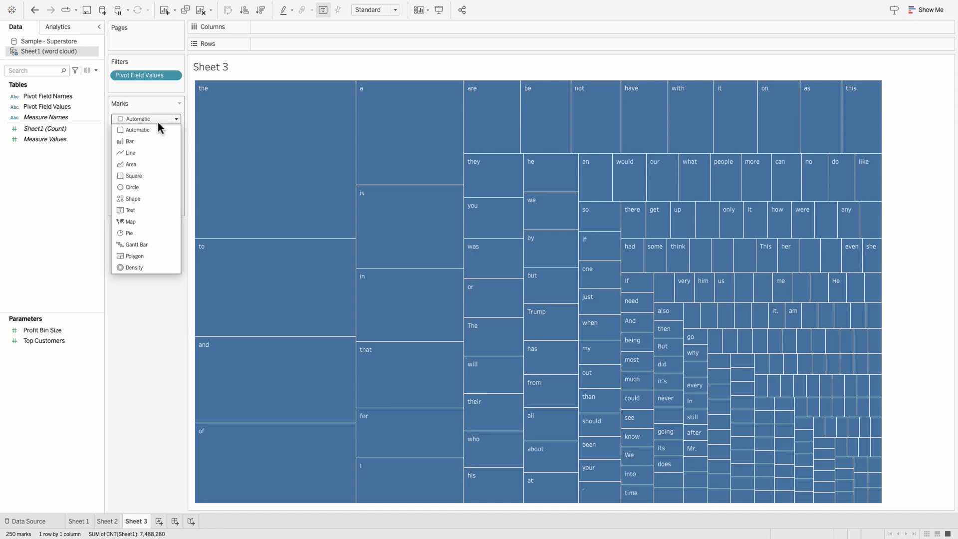
pyautogui.click(130, 211)
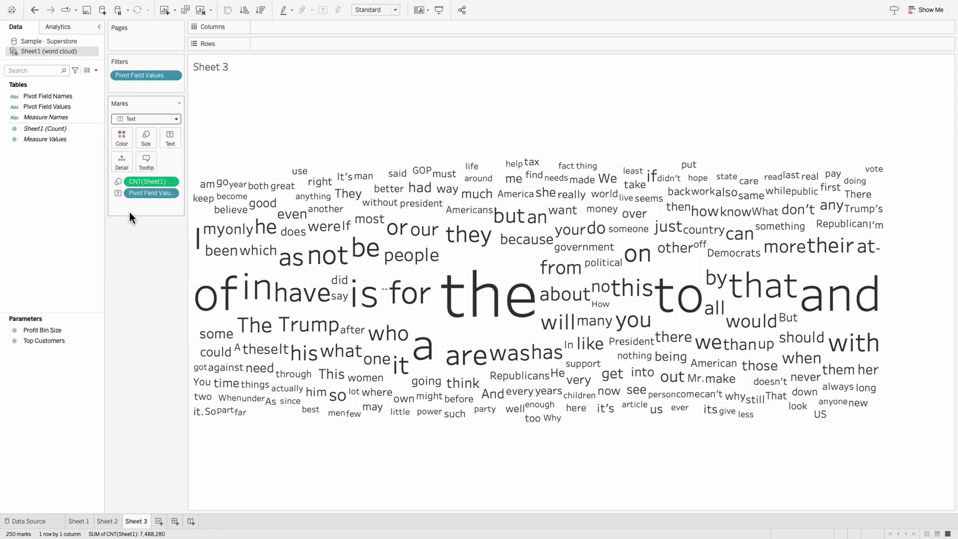
pyautogui.moveTo(143, 178); pyautogui.dragTo(128, 141)
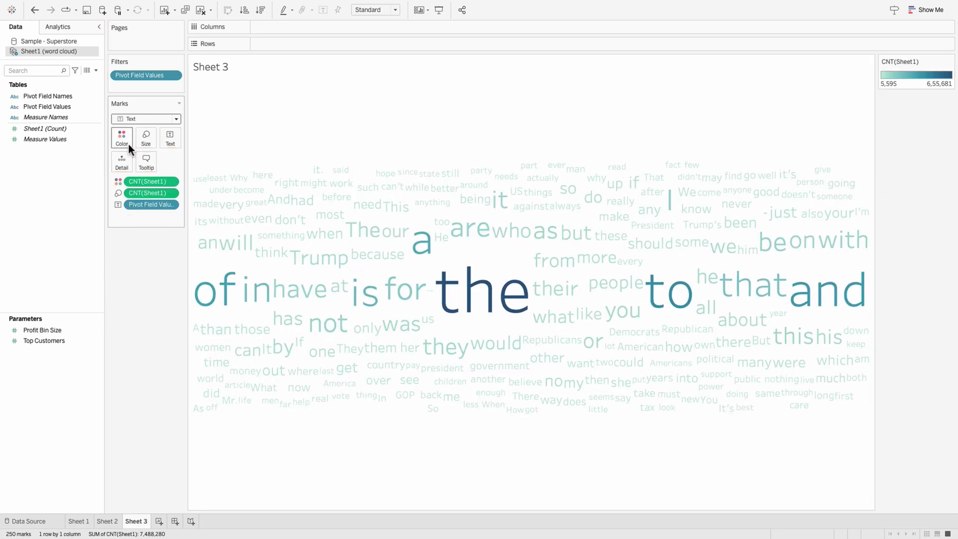
pyautogui.moveTo(336, 273)
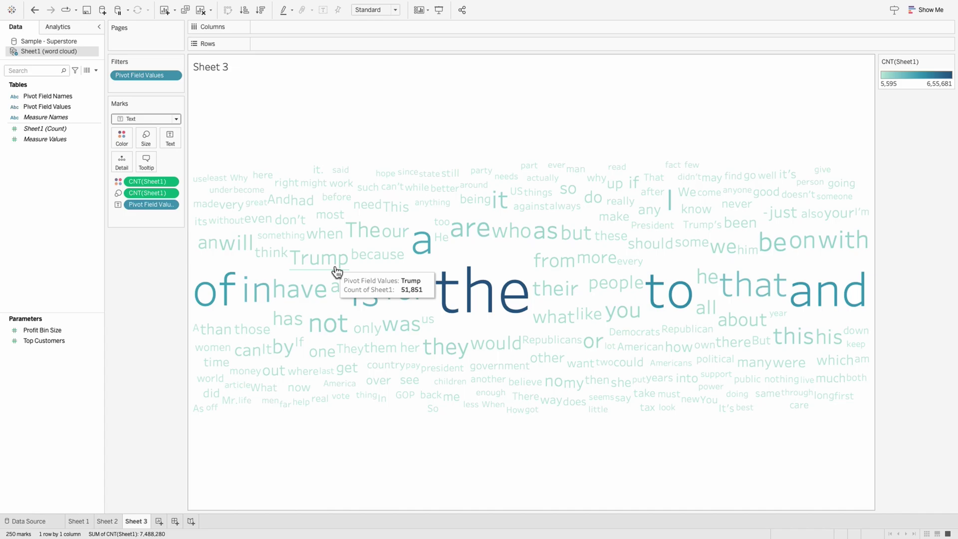
pyautogui.moveTo(623, 290)
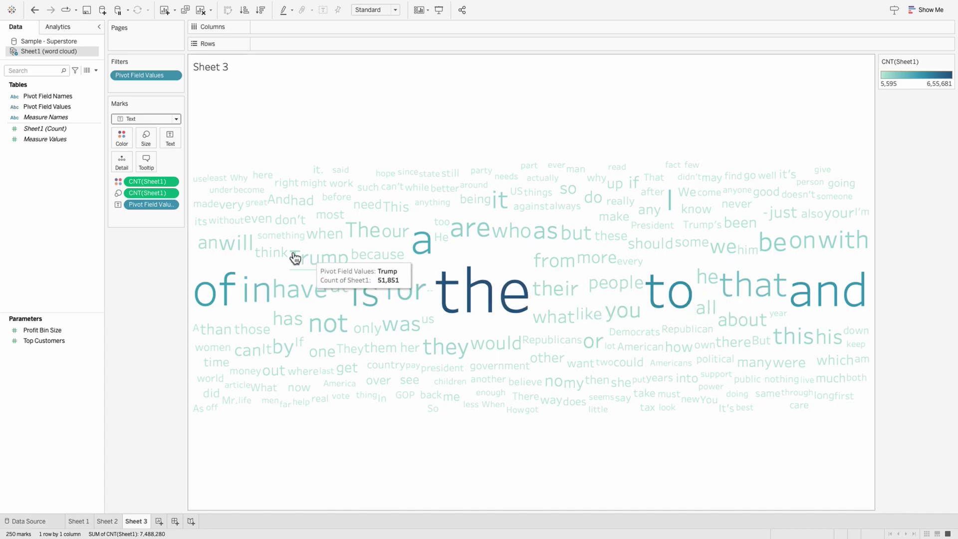
pyautogui.moveTo(595, 190)
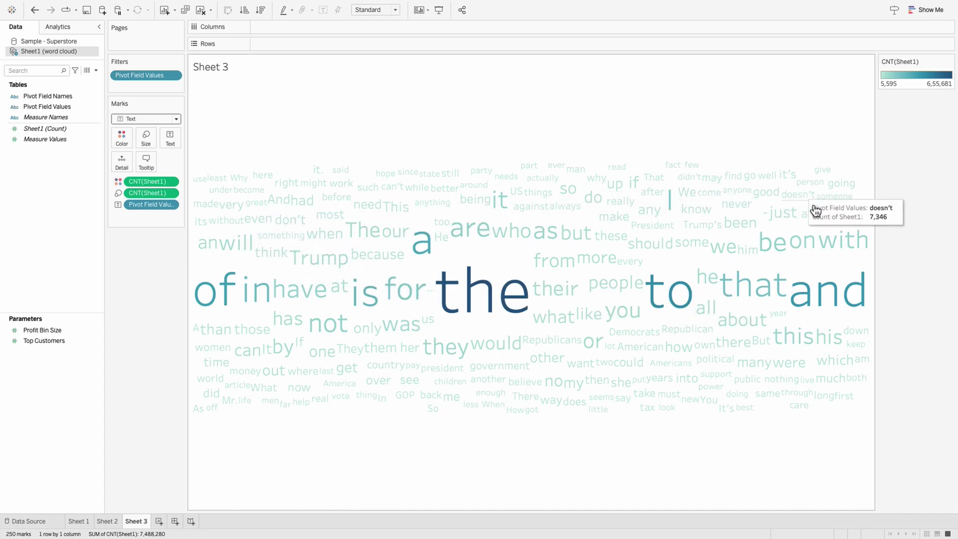
pyautogui.moveTo(211, 402)
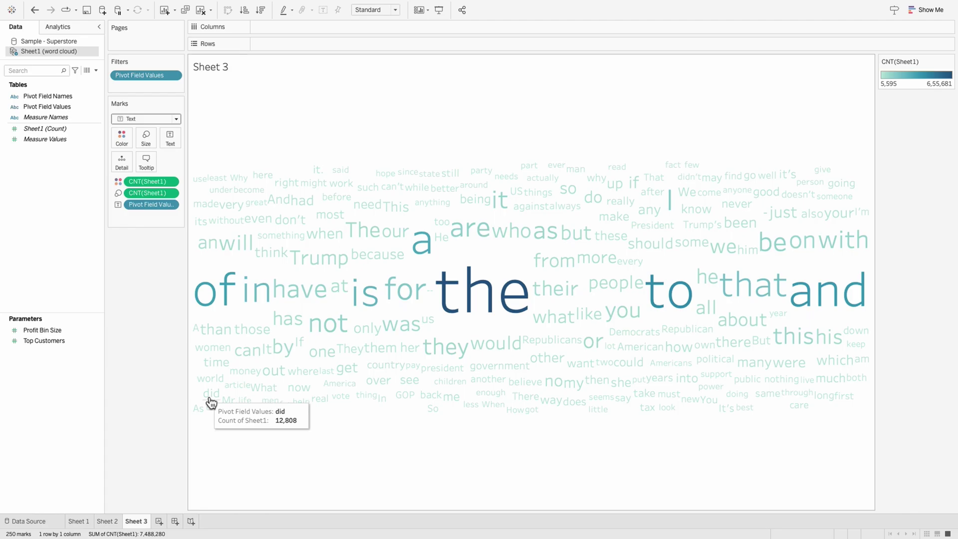
pyautogui.moveTo(349, 392)
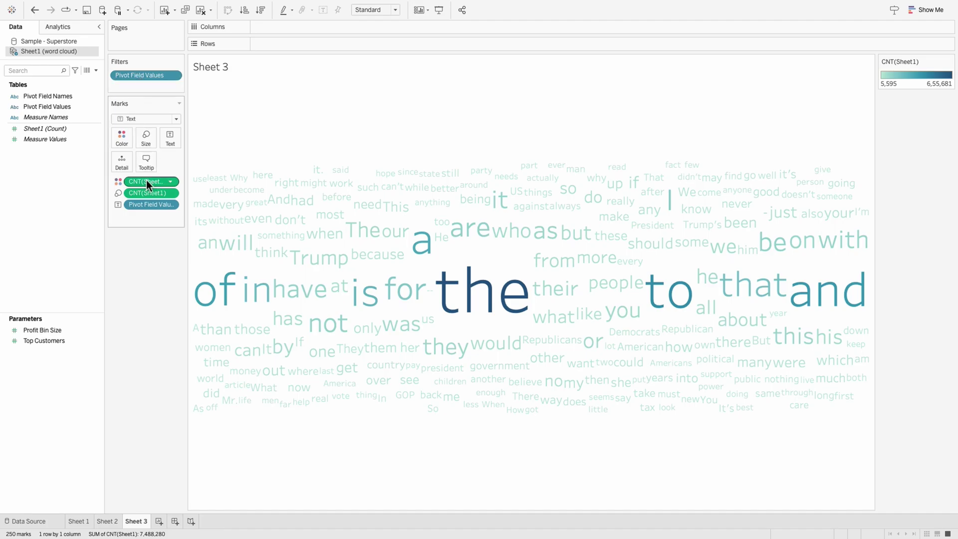
# Add a CNT(Sheet1) range filter that leaves 108 words counted 5,595–9,654.
pyautogui.moveTo(146, 181); pyautogui.dragTo(136, 89)
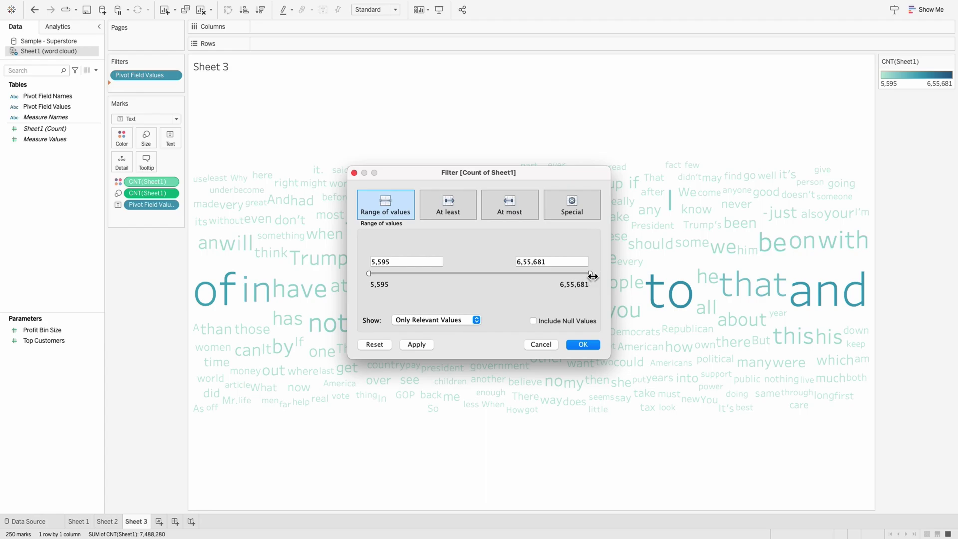
pyautogui.moveTo(592, 276); pyautogui.dragTo(410, 274)
pyautogui.moveTo(527, 261); pyautogui.dragTo(546, 261)
pyautogui.write('0000')
pyautogui.press('Return')
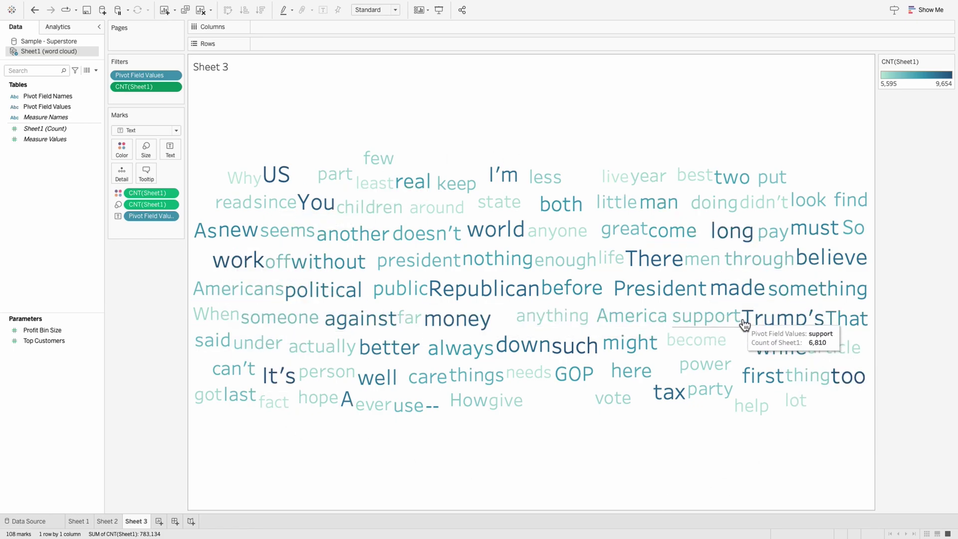
# Set the word labels to the Tableau Bold font and fit the cloud to Entire View.
pyautogui.click(166, 157)
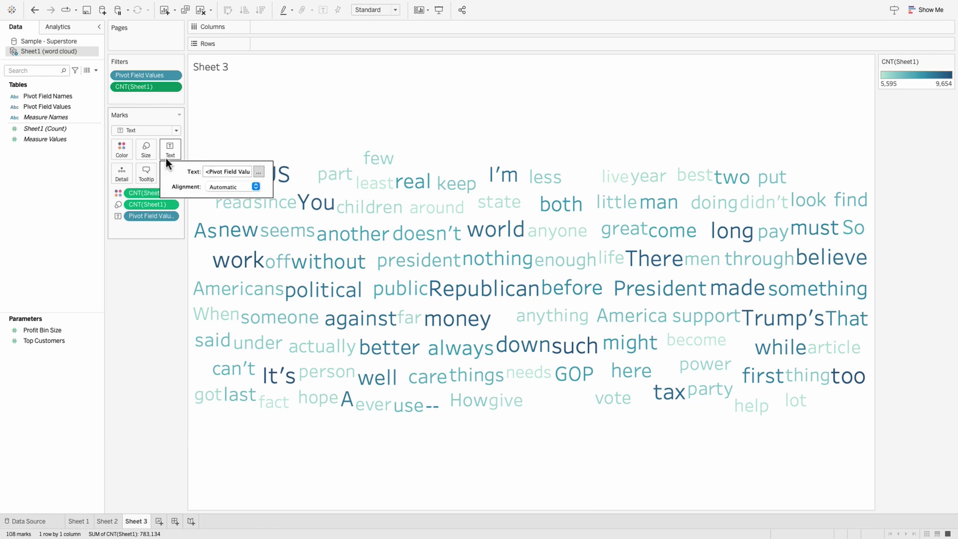
pyautogui.click(251, 188)
pyautogui.click(250, 188)
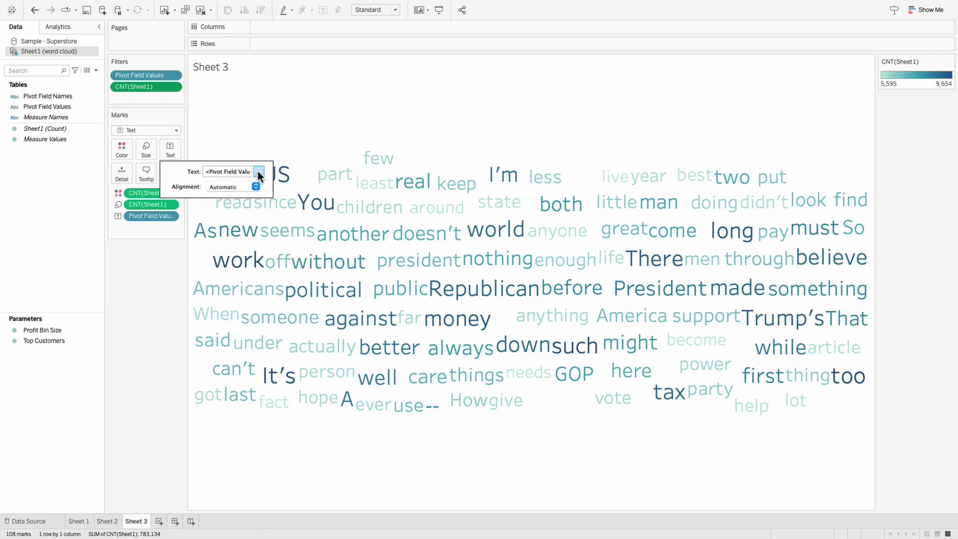
pyautogui.click(258, 172)
pyautogui.moveTo(524, 226); pyautogui.dragTo(352, 211)
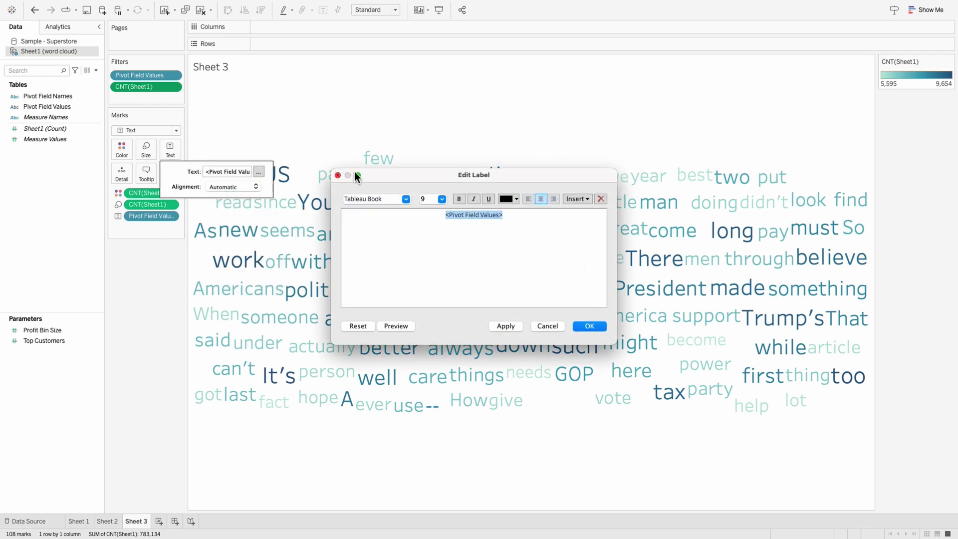
pyautogui.click(407, 199)
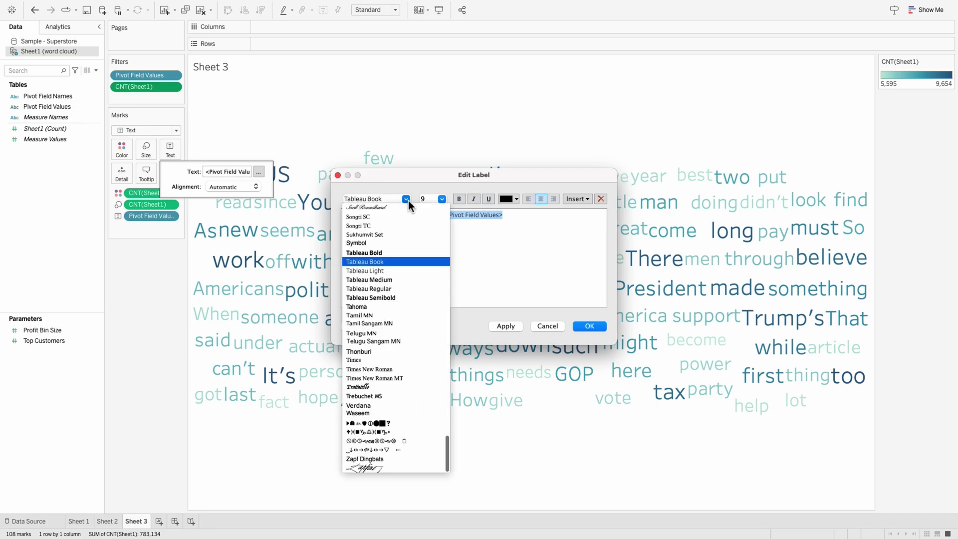
pyautogui.click(388, 256)
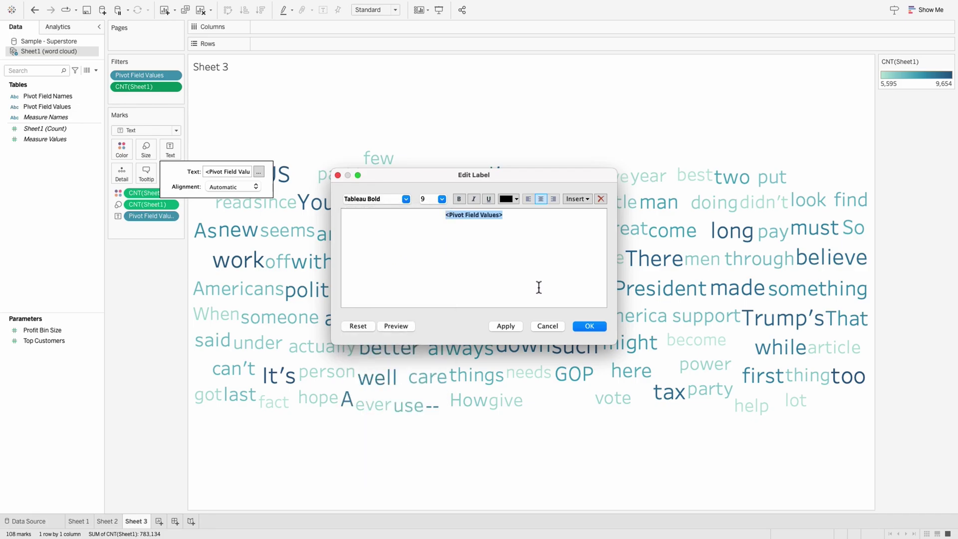
pyautogui.click(511, 326)
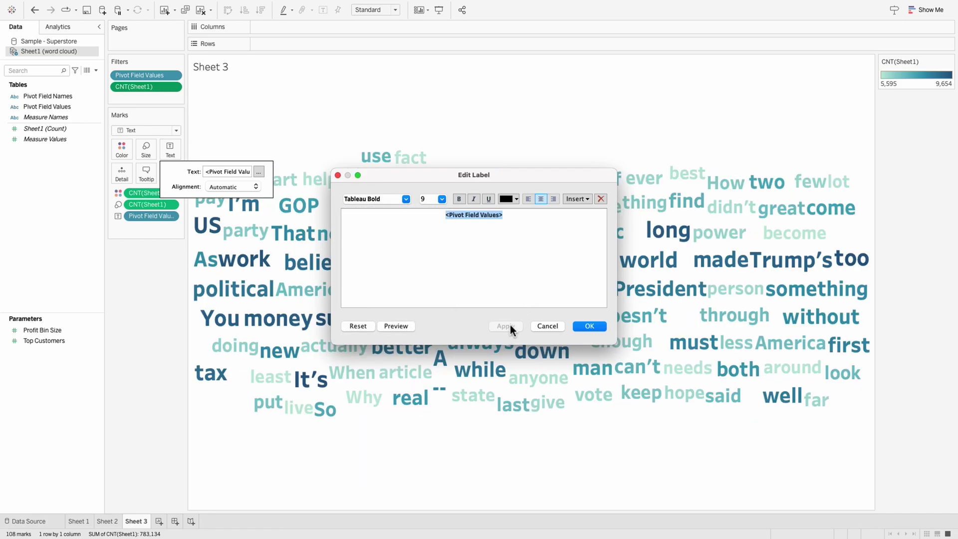
pyautogui.click(587, 326)
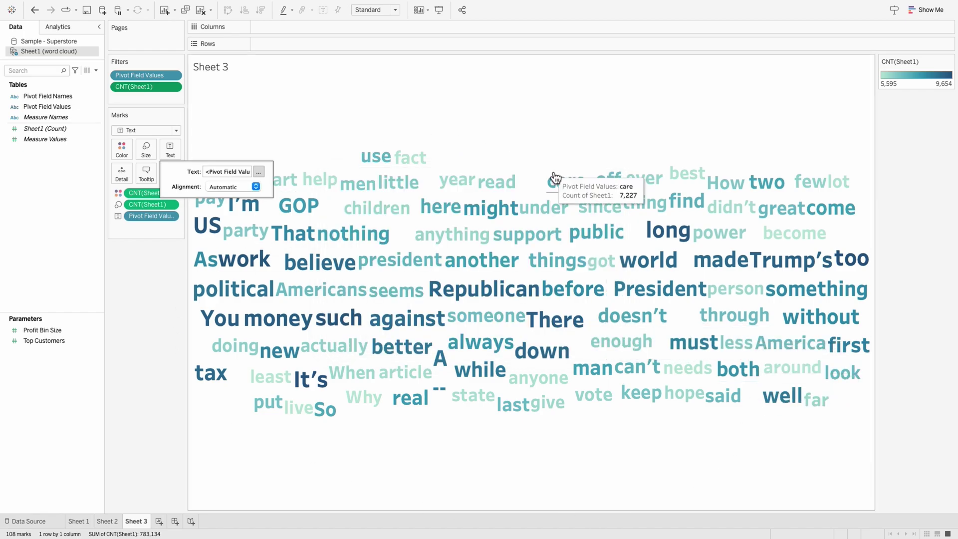
pyautogui.click(372, 10)
pyautogui.click(374, 44)
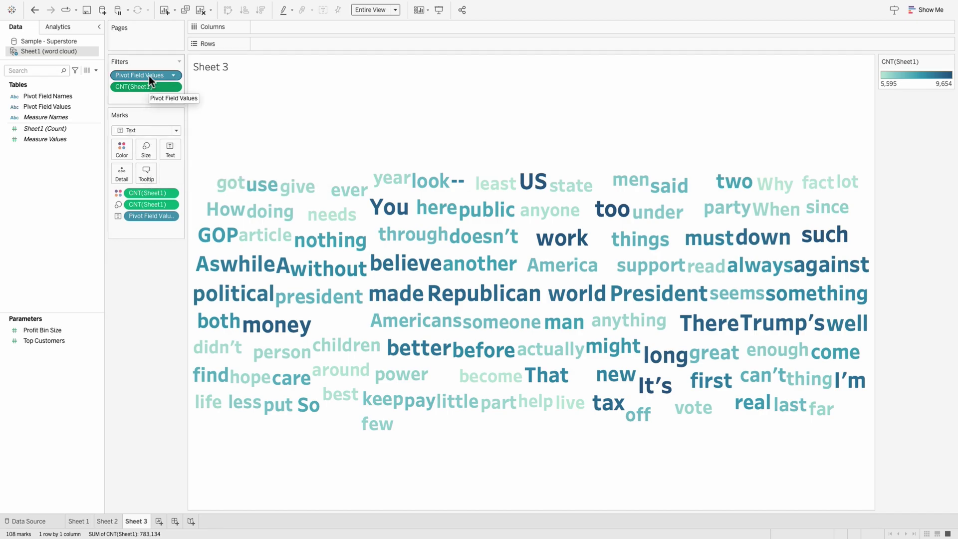
# Take the CNT(Sheet1) filter off the Filters shelf so all 250 words return, 'the' largest.
pyautogui.moveTo(151, 85); pyautogui.dragTo(154, 359)
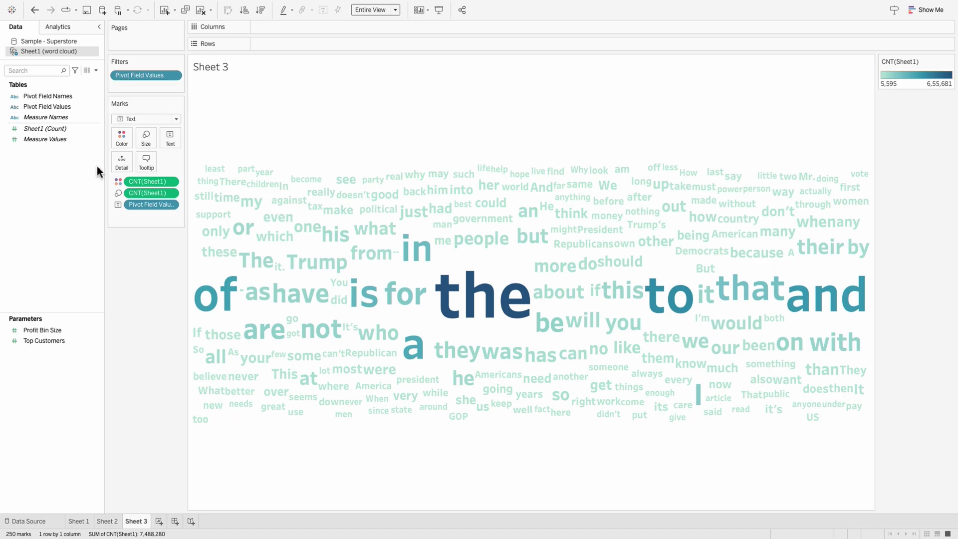
# Apply a reversed Temperature Diverging palette to the word counts, red for rare to green for frequent.
pyautogui.click(122, 142)
pyautogui.click(148, 171)
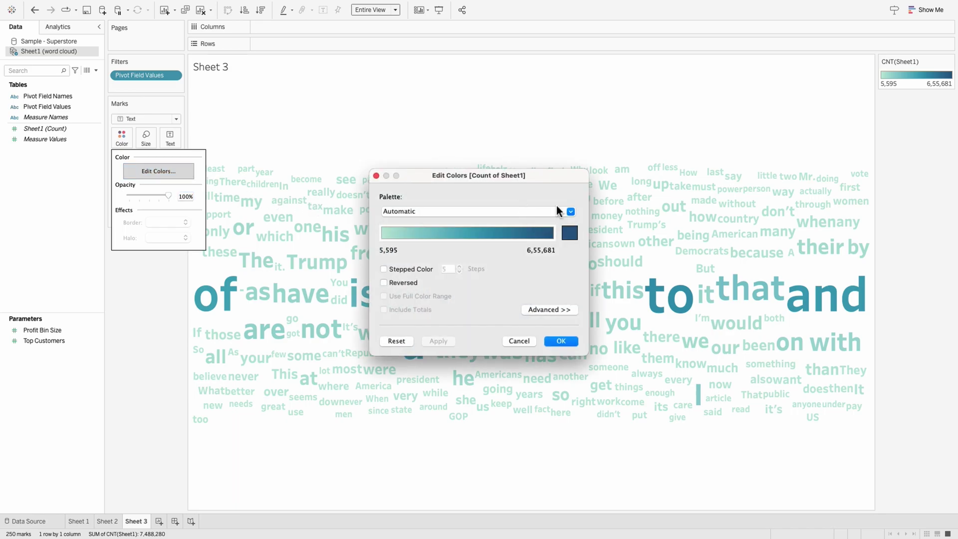
pyautogui.click(557, 207)
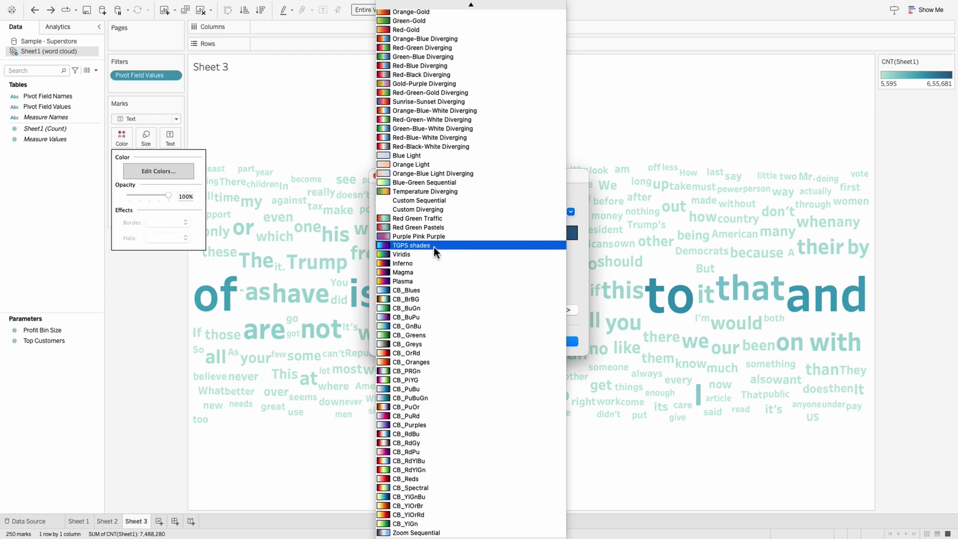
pyautogui.scroll(1, 426, 201)
pyautogui.click(427, 200)
pyautogui.click(384, 283)
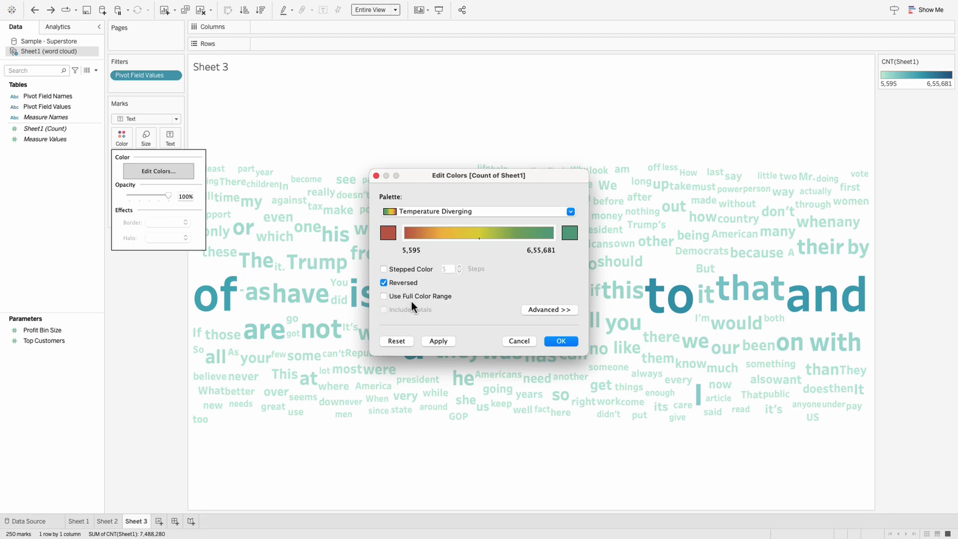
pyautogui.click(439, 342)
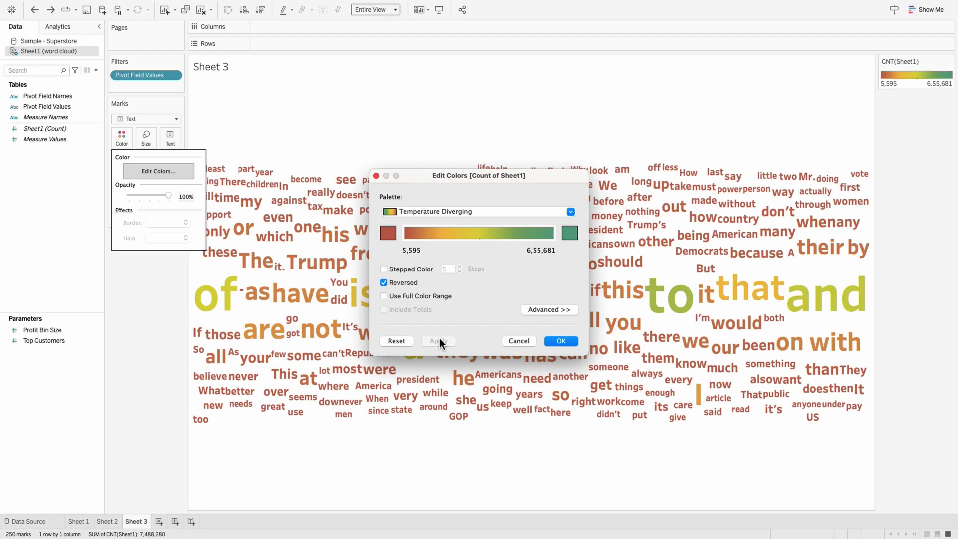
pyautogui.click(562, 341)
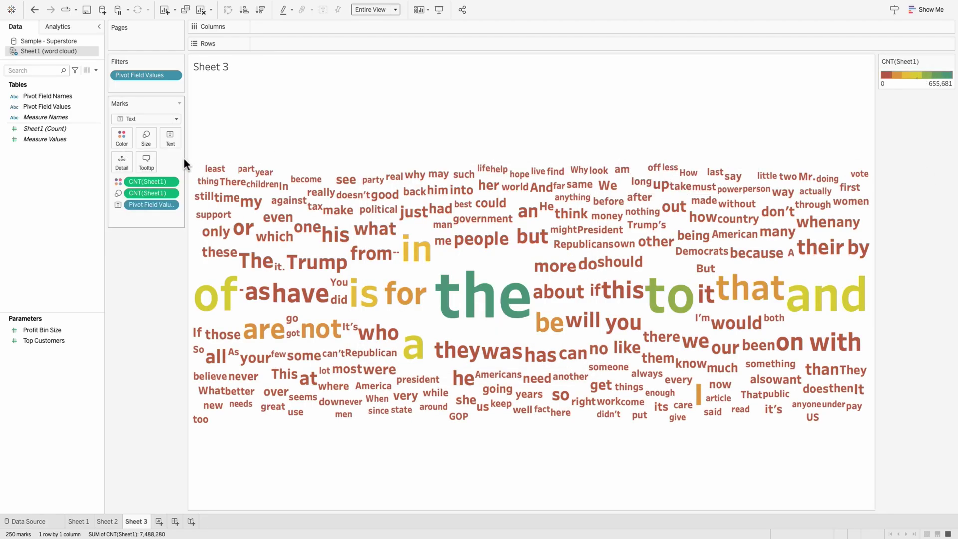
pyautogui.moveTo(189, 161); pyautogui.dragTo(331, 166)
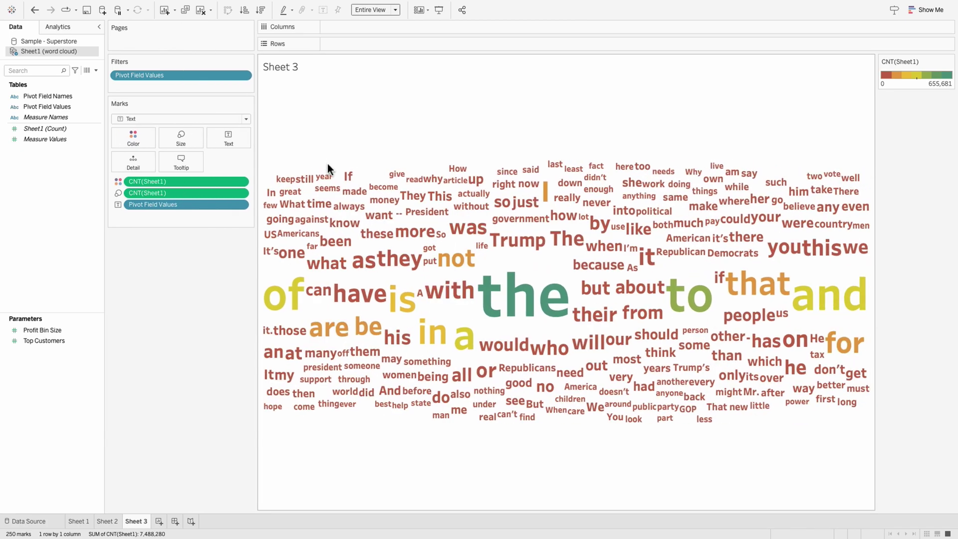
# Inspect the Sheet1 word cloud data source to confirm it is one table with two pivot fields.
pyautogui.rightClick(41, 51)
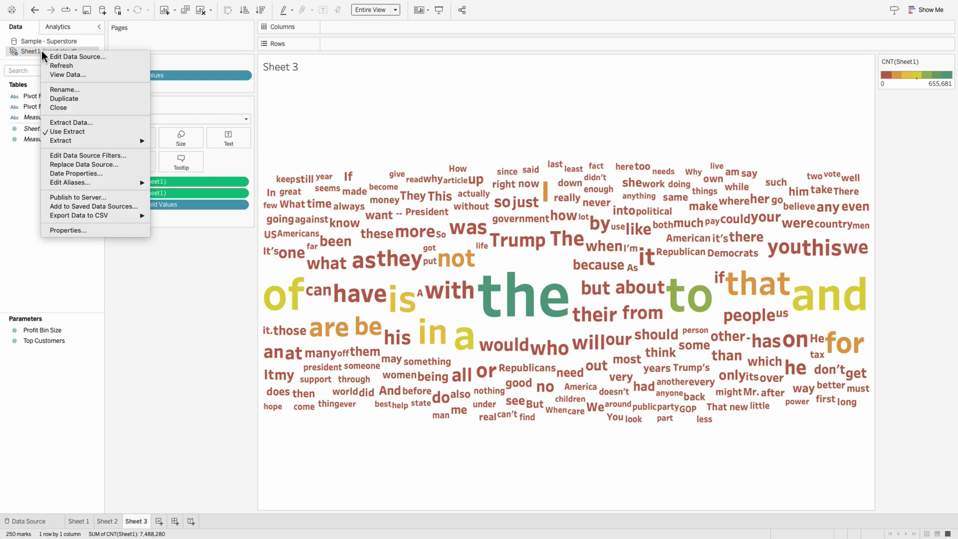
pyautogui.click(74, 59)
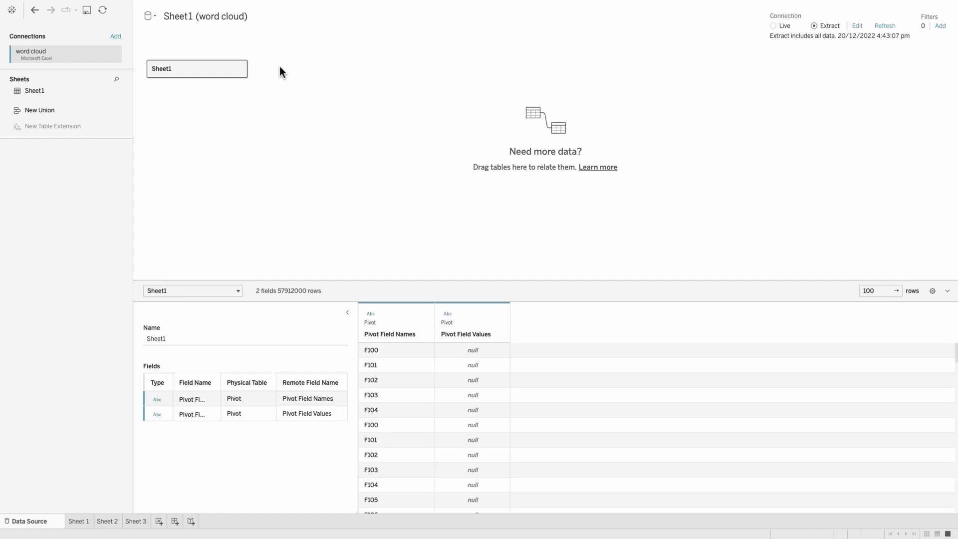
pyautogui.doubleClick(201, 74)
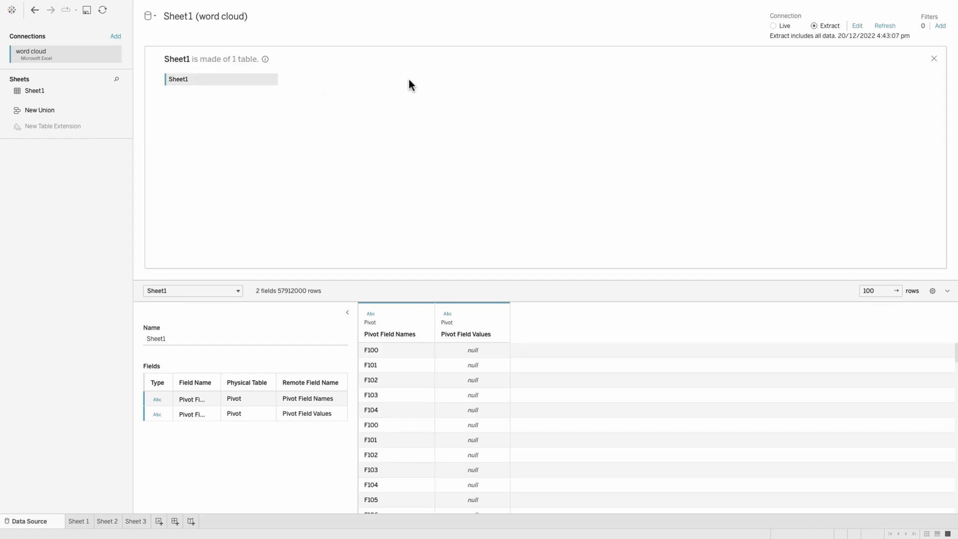
pyautogui.click(933, 58)
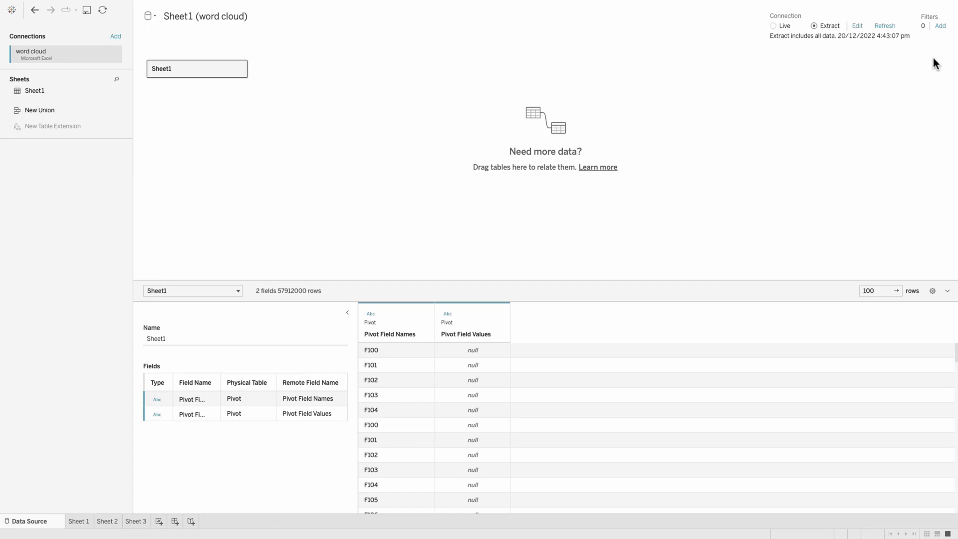
# Switch back to Sheet 3 to view the 250-word cloud coloured red to green by count.
pyautogui.click(136, 523)
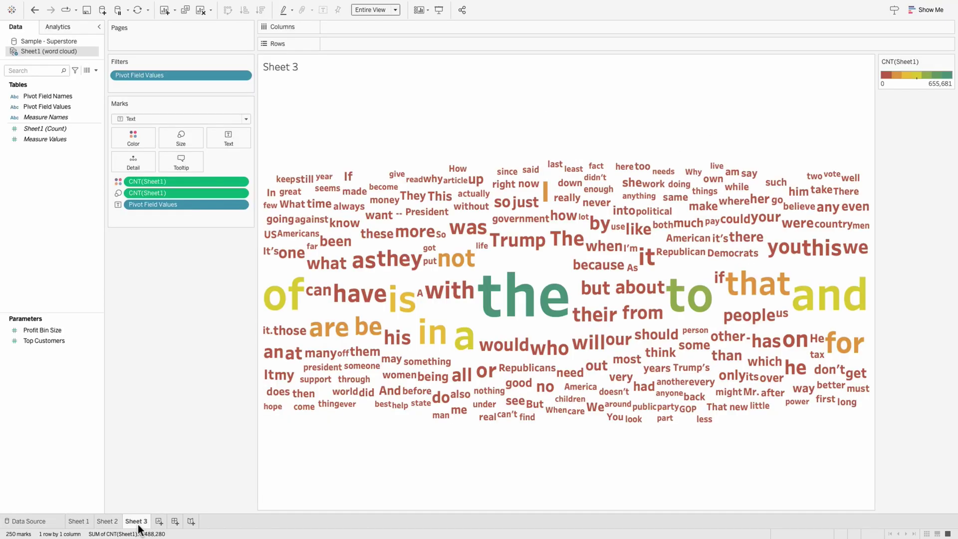